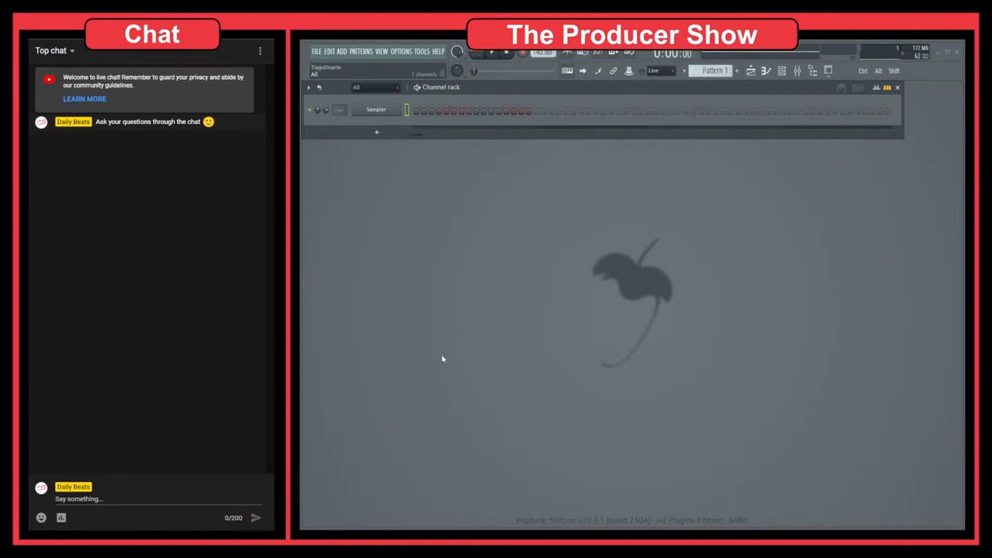
# - Load Fruity Limiter into the first effect slot of the mixer's Master track and move its window clear of the mixer
pyautogui.click(797, 70)
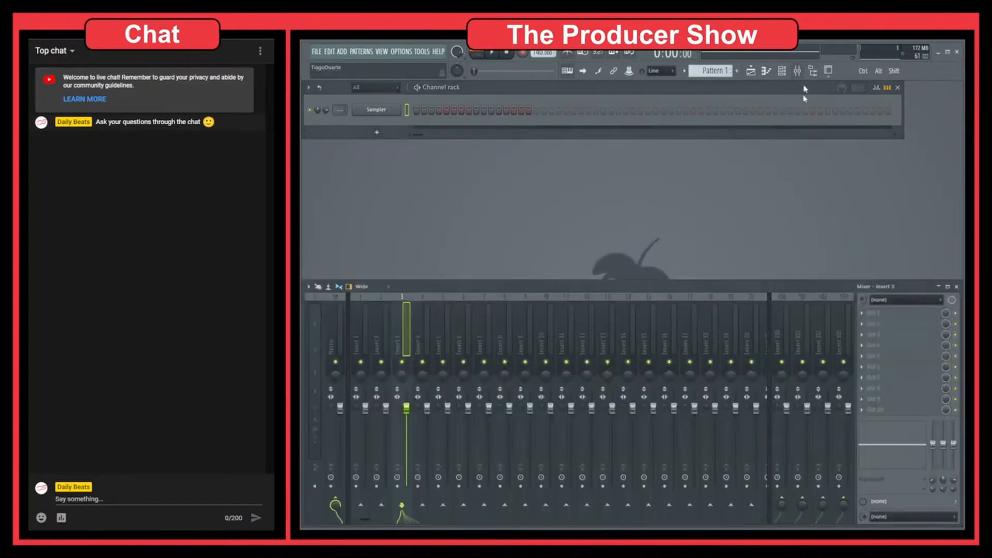
pyautogui.click(338, 330)
pyautogui.click(879, 314)
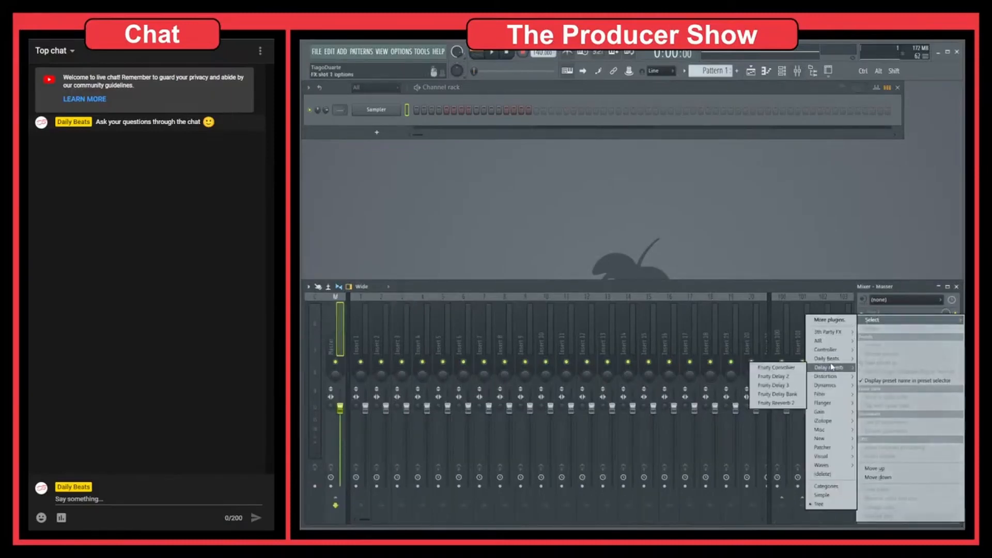
pyautogui.moveTo(832, 386)
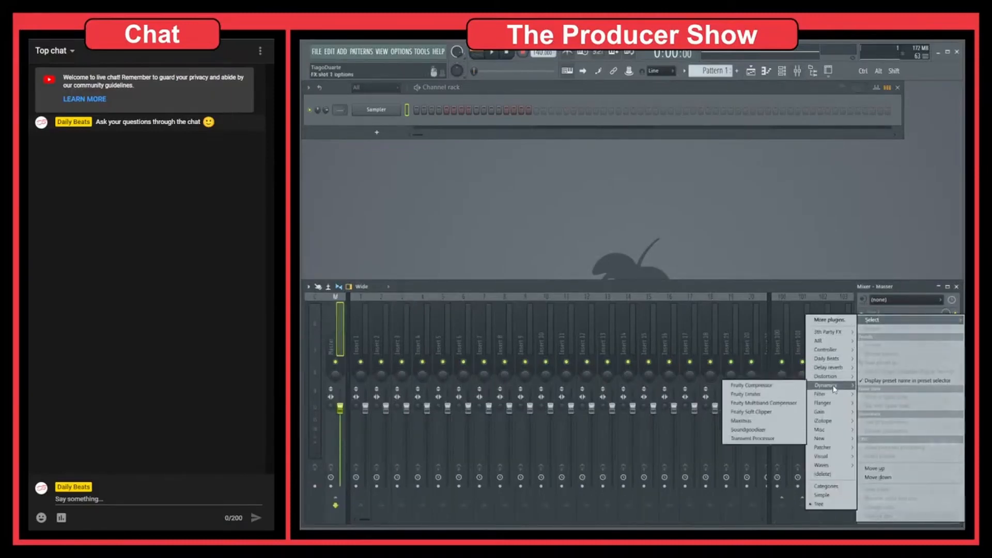
pyautogui.click(756, 395)
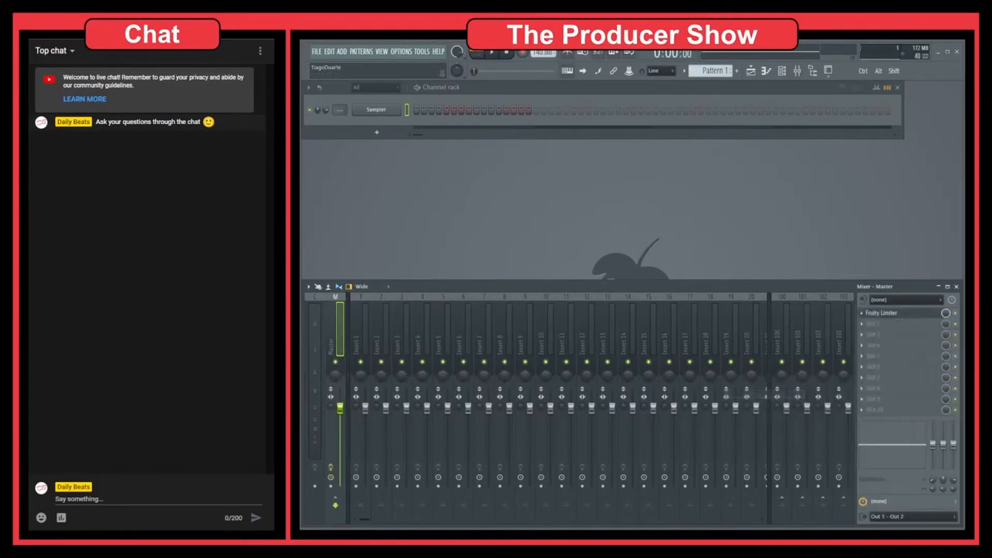
pyautogui.moveTo(623, 155); pyautogui.dragTo(633, 118)
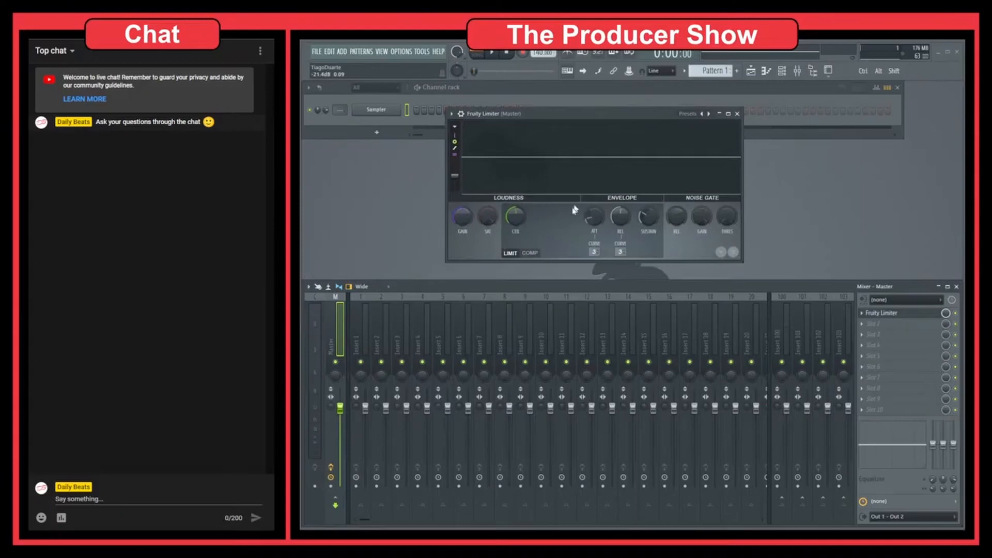
# - Compare Fruity Limiter's COMP and LIMIT modes, finishing in LIMIT mode
pyautogui.click(531, 253)
pyautogui.click(511, 253)
pyautogui.click(531, 253)
pyautogui.click(516, 253)
# - Load the Waves C4 Stereo multiband processor into Master slot 2 and bring its window fully into view
pyautogui.click(894, 327)
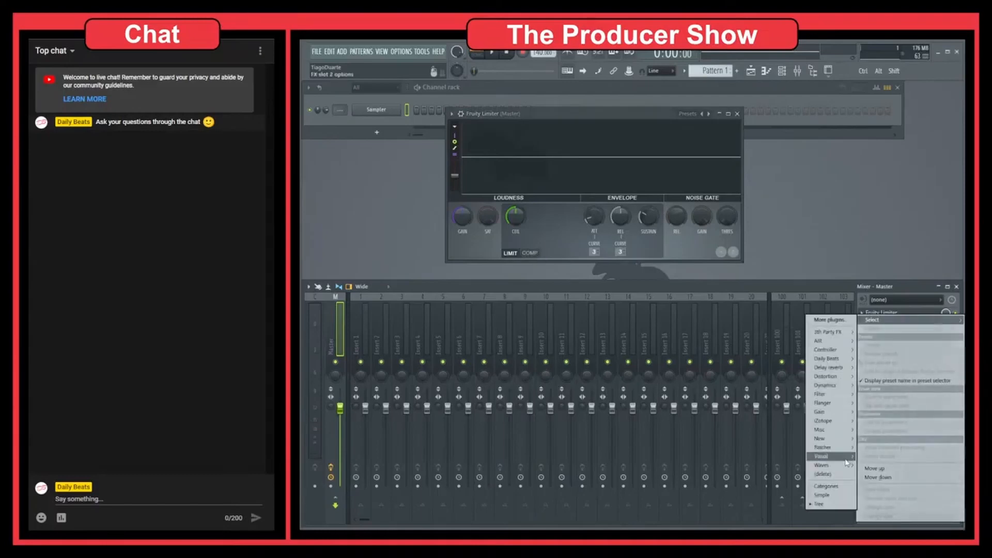
pyautogui.moveTo(829, 465)
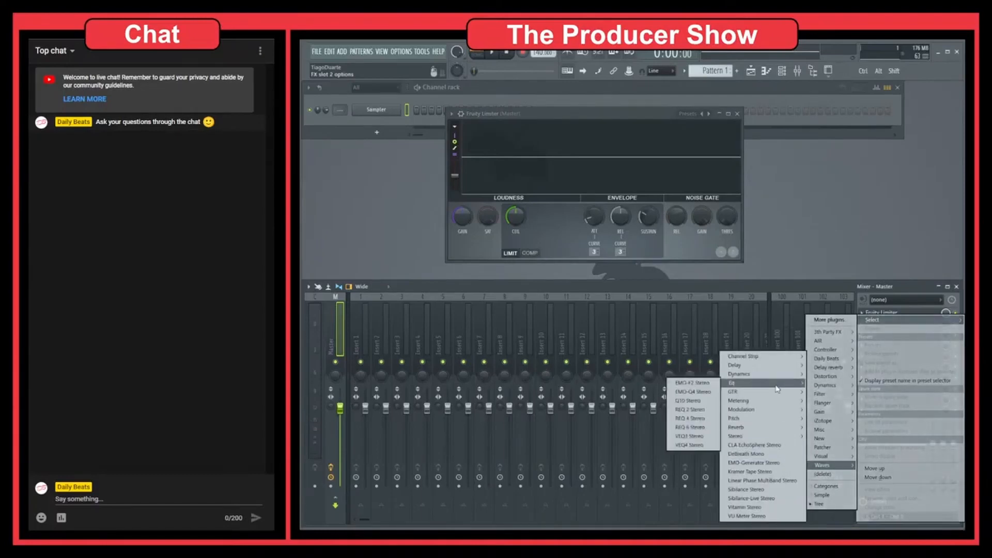
pyautogui.moveTo(763, 375)
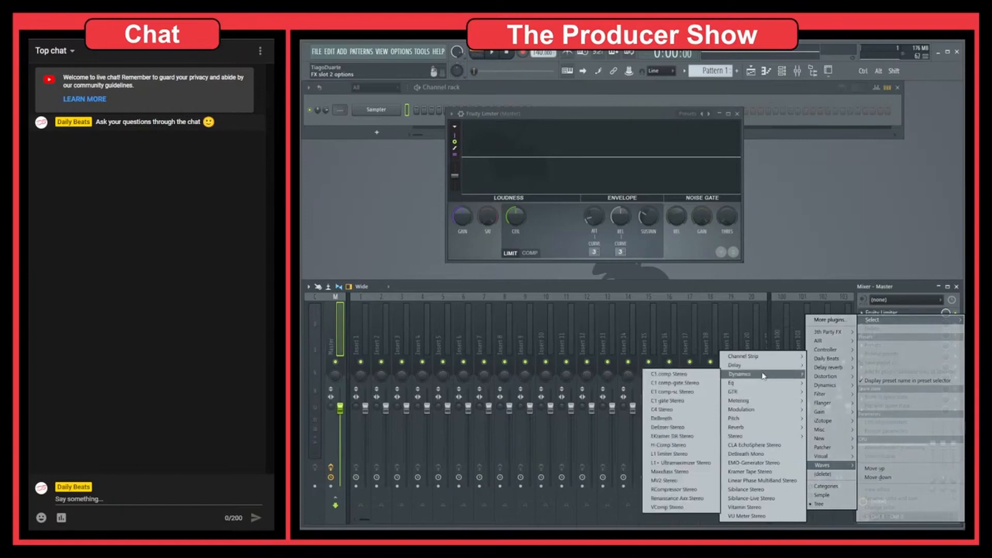
pyautogui.click(676, 409)
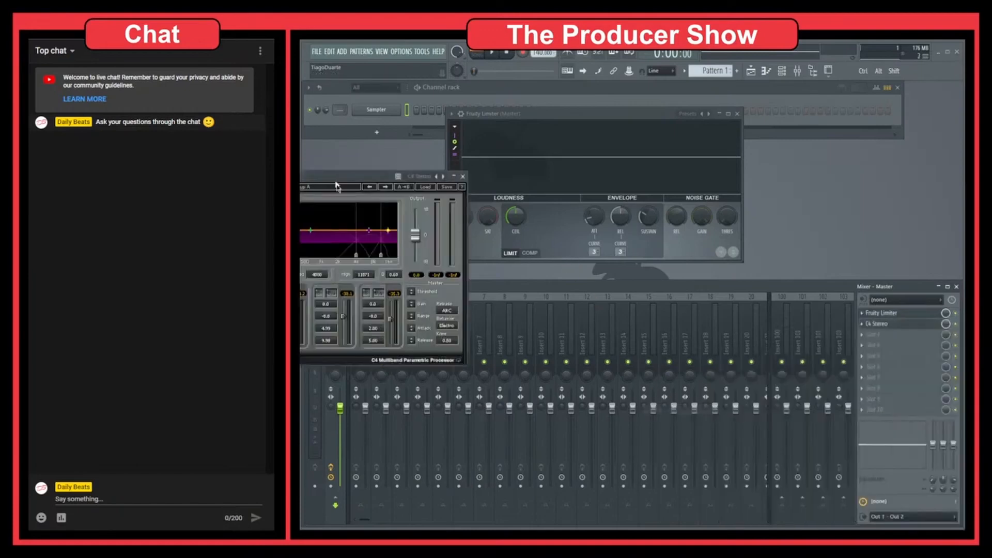
pyautogui.moveTo(366, 198); pyautogui.dragTo(525, 137)
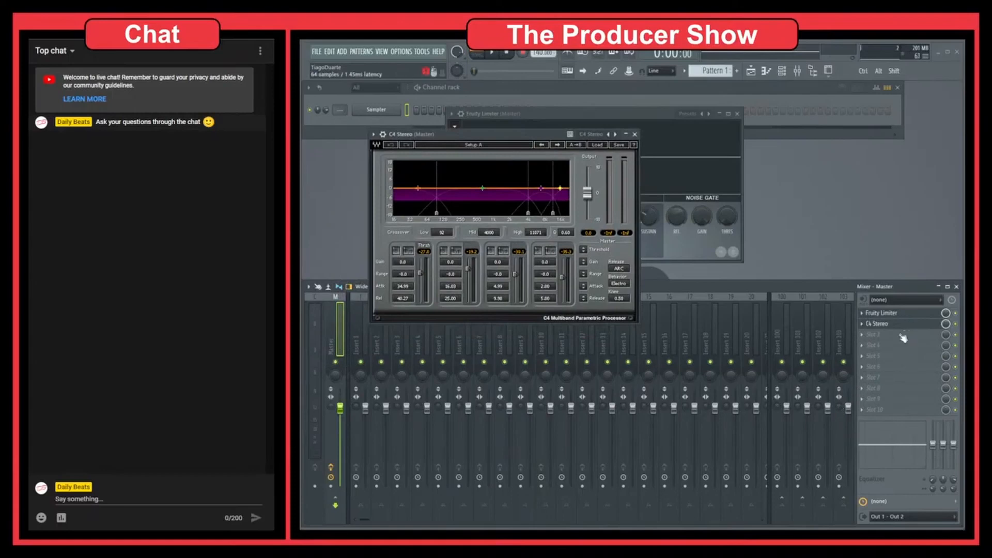
# - Load Waves RCompressor Stereo into Master slot 3, place its window beside C4, and close the Channel rack
pyautogui.click(878, 335)
pyautogui.moveTo(840, 464)
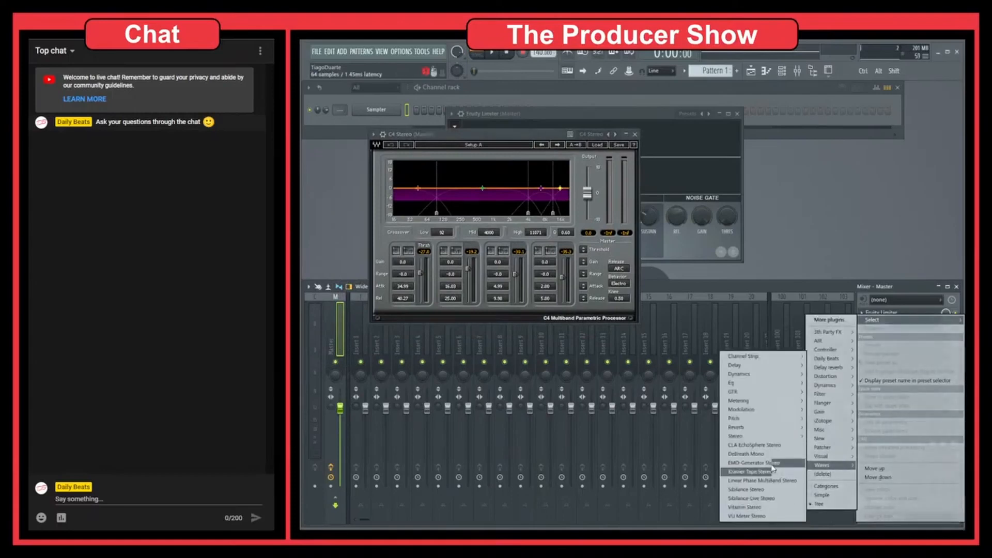
pyautogui.moveTo(752, 375)
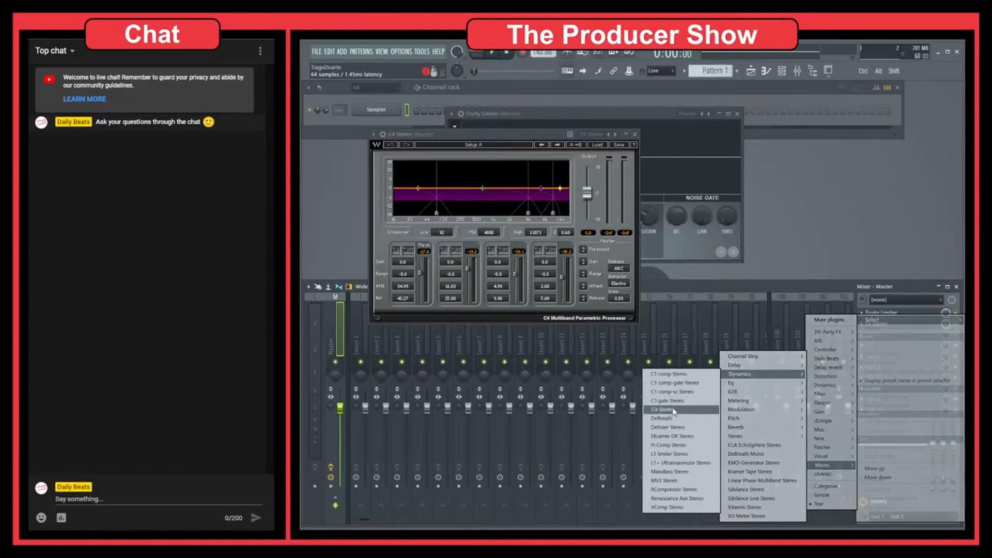
pyautogui.click(681, 489)
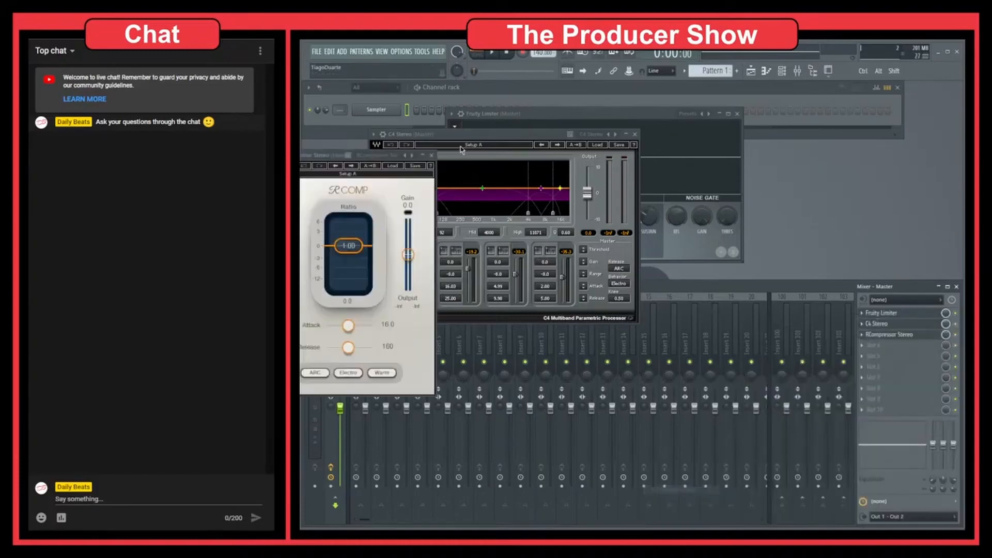
pyautogui.moveTo(347, 155); pyautogui.dragTo(806, 120)
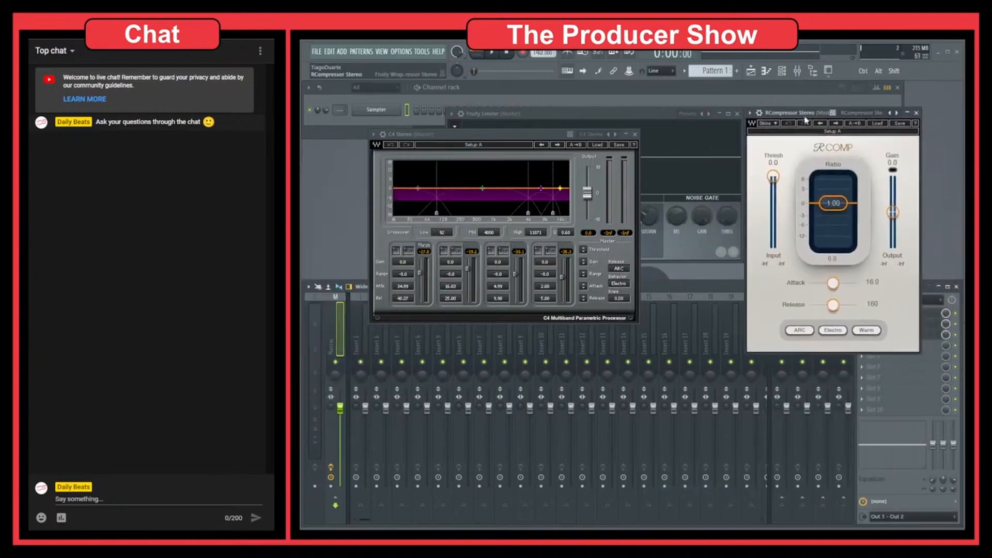
pyautogui.click(898, 87)
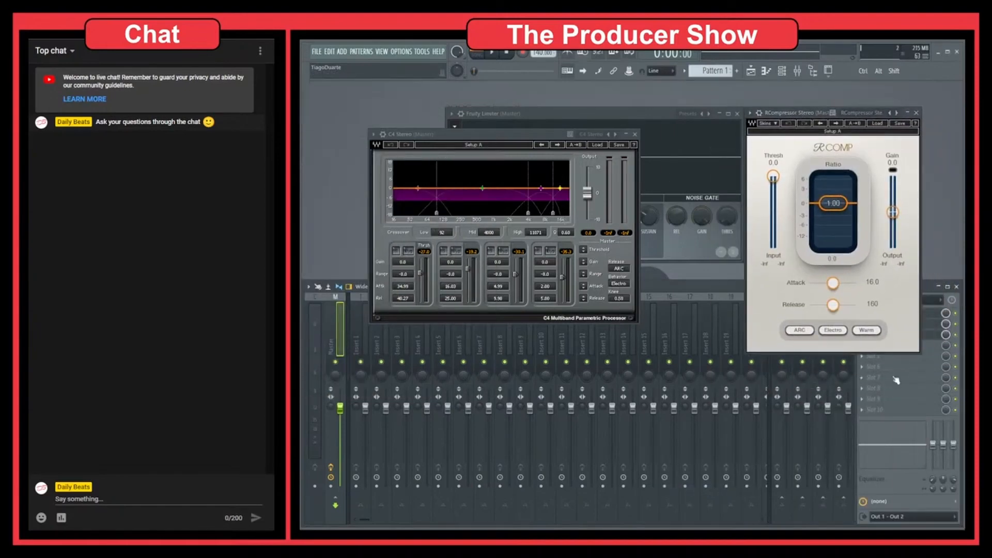
# - Load Waves L1+ Ultramaximizer Stereo into Master slot 4 and move its window below C4
pyautogui.click(934, 347)
pyautogui.moveTo(839, 337)
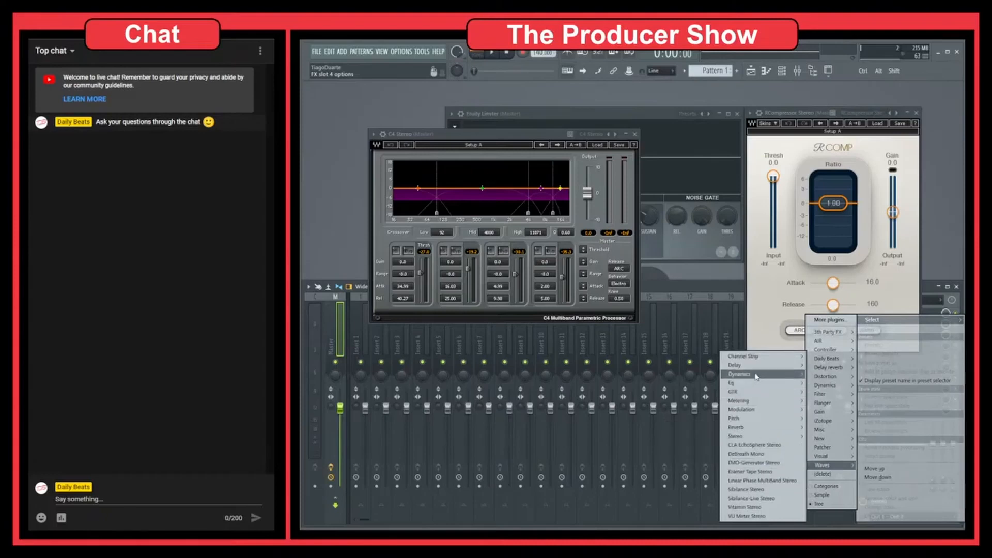
pyautogui.moveTo(755, 376)
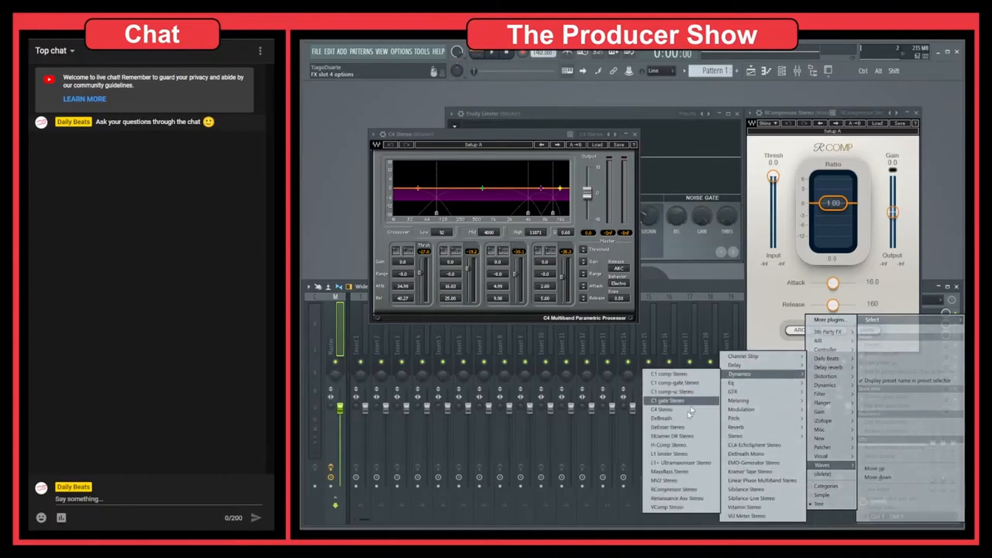
pyautogui.click(683, 468)
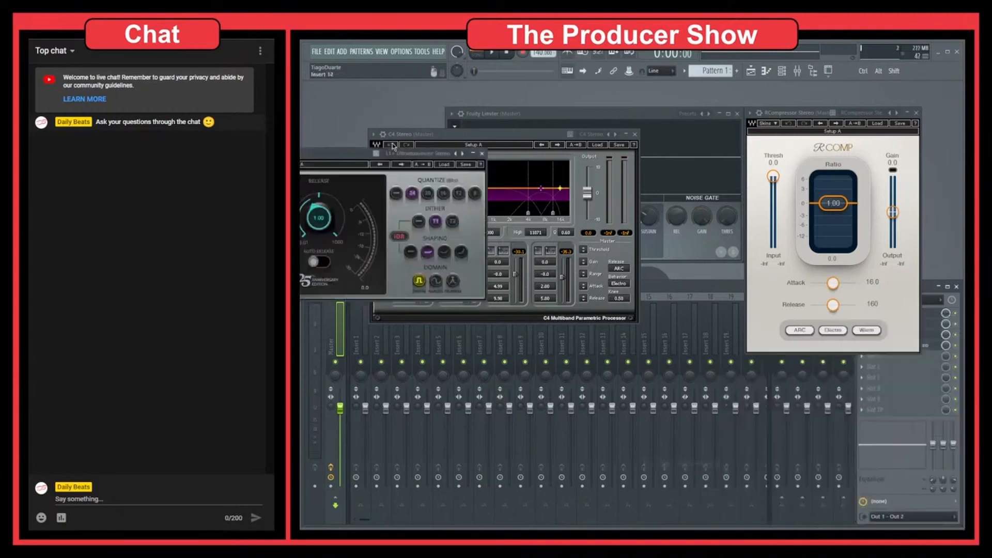
pyautogui.moveTo(378, 159); pyautogui.dragTo(657, 278)
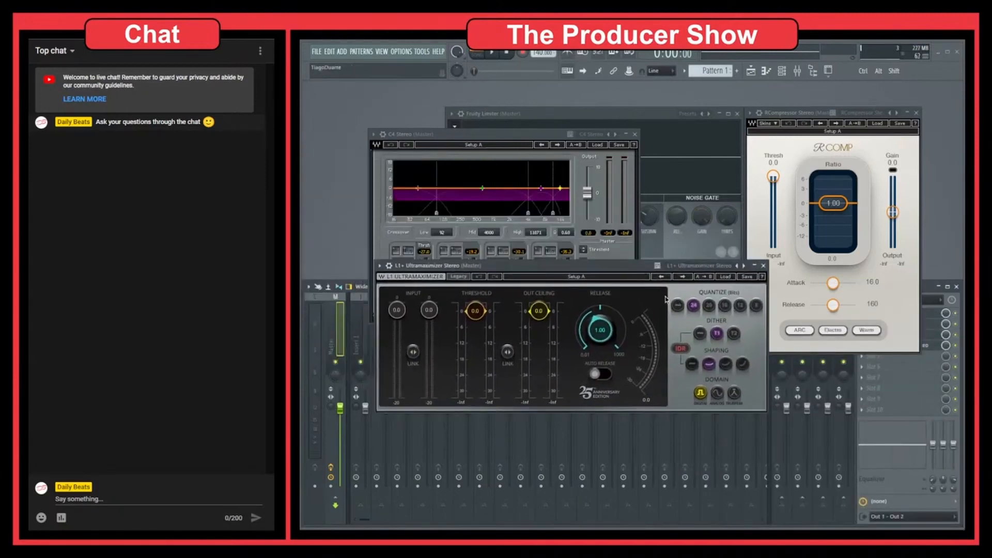
# - Load iZotope Ozone 8 Elements into Master slot 5 and show its Maximizer module
pyautogui.click(932, 360)
pyautogui.moveTo(823, 421)
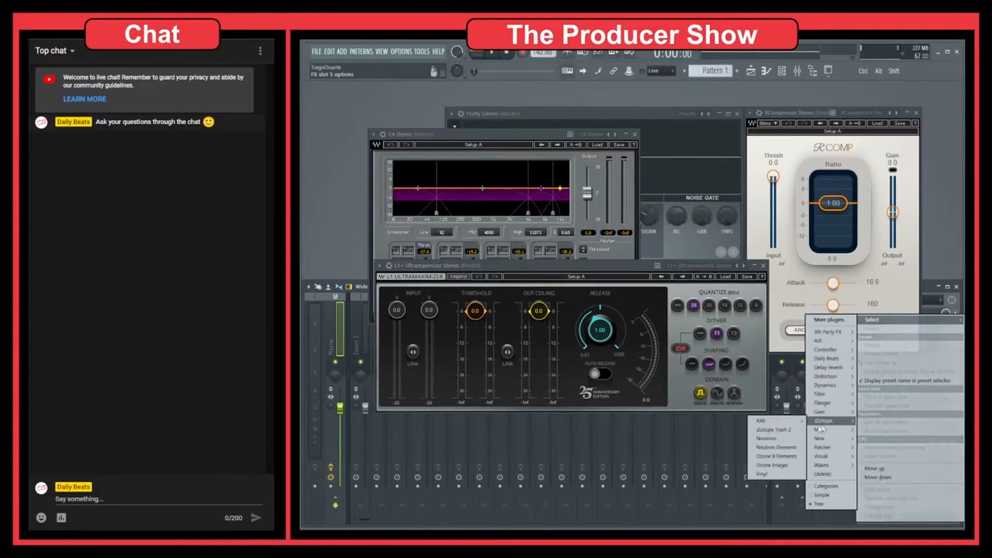
pyautogui.click(776, 456)
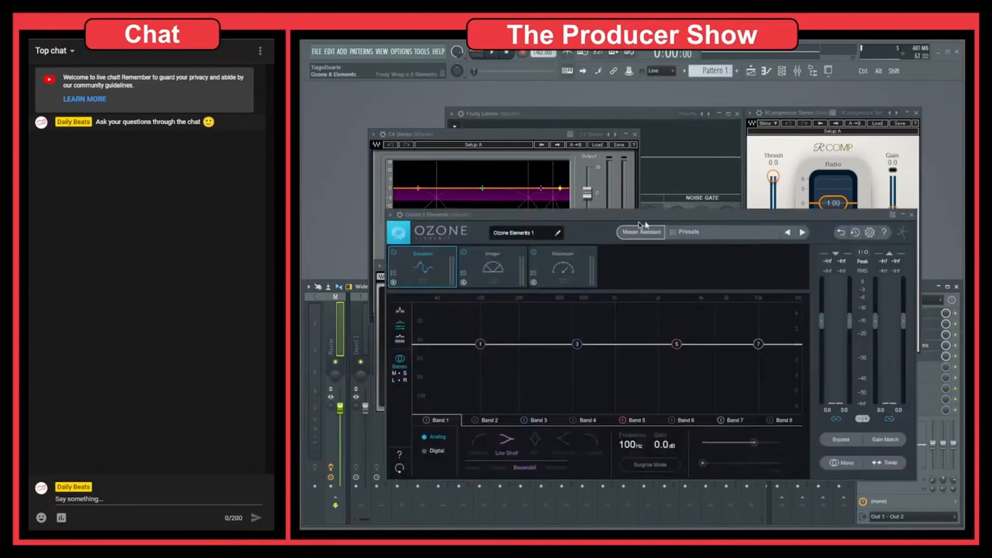
pyautogui.click(566, 268)
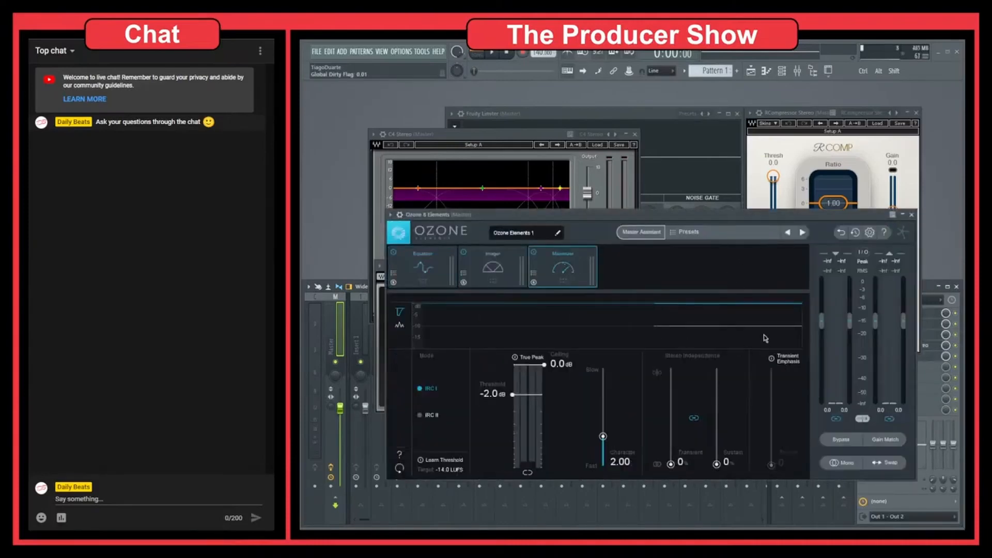
# - Close the Ozone, RCompressor, L1+ and C4 windows and the mixer, leaving only Fruity Limiter open
pyautogui.click(911, 215)
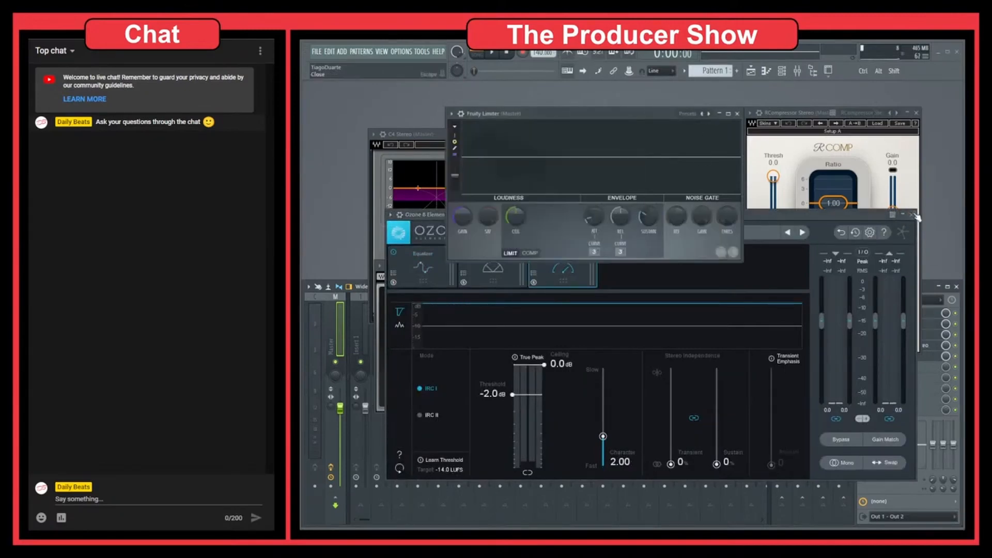
pyautogui.click(917, 216)
pyautogui.click(916, 113)
pyautogui.click(762, 277)
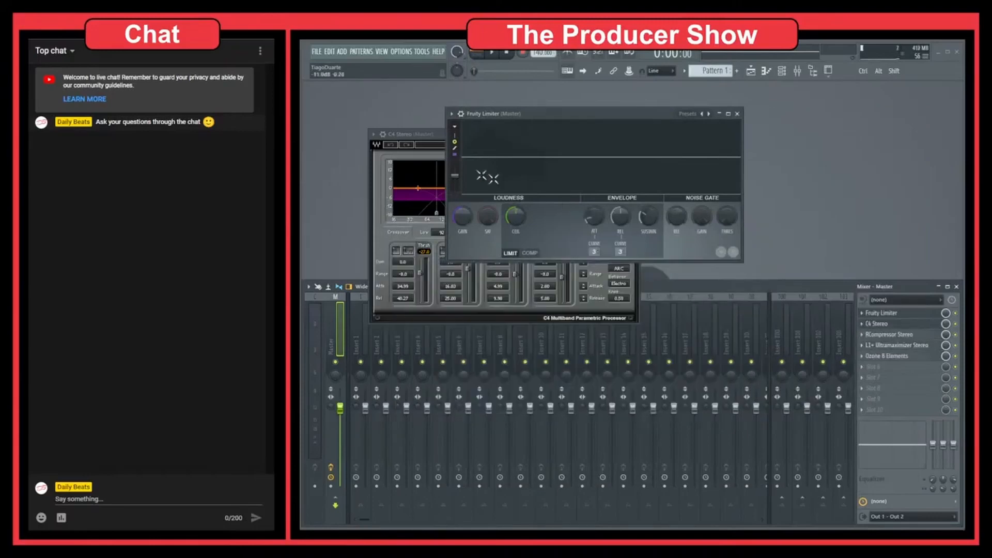
pyautogui.click(439, 136)
pyautogui.click(633, 135)
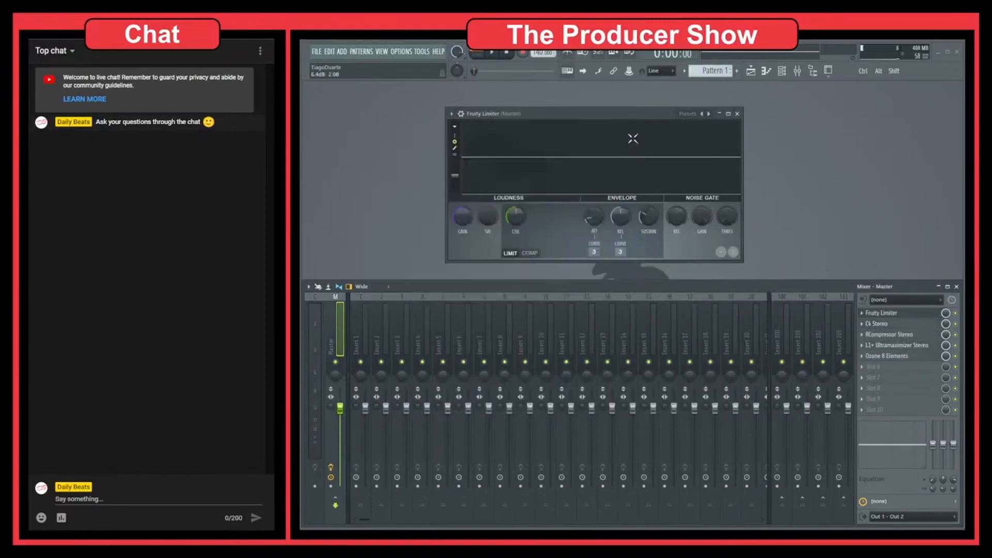
pyautogui.click(948, 287)
# - Enlarge the Fruity Limiter window and center it in the workspace
pyautogui.moveTo(575, 113); pyautogui.dragTo(614, 231)
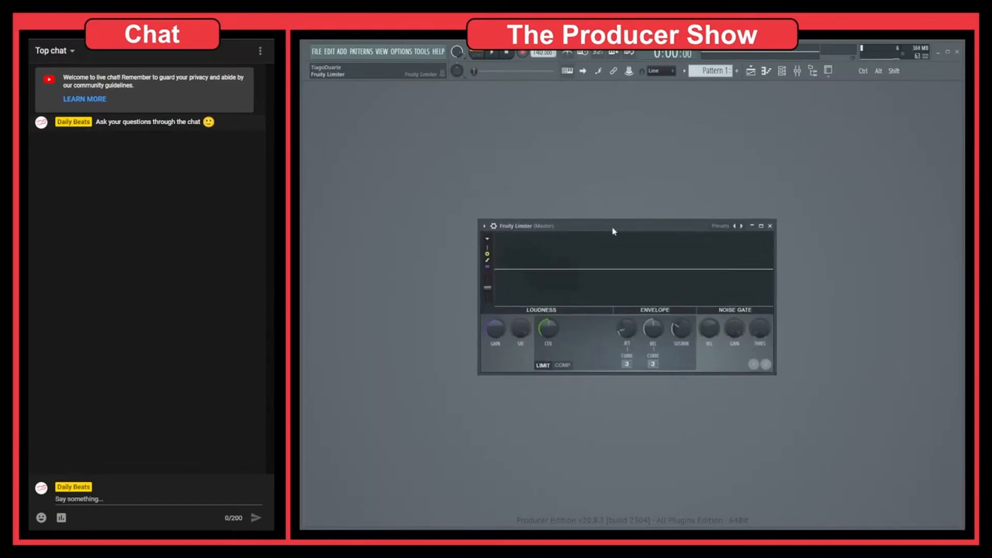
pyautogui.moveTo(775, 373); pyautogui.dragTo(913, 480)
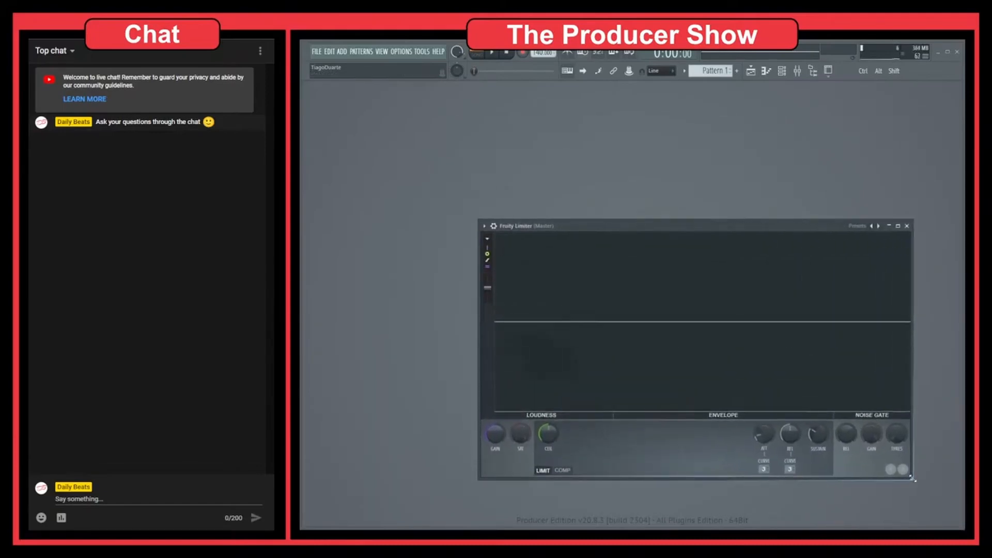
pyautogui.moveTo(711, 227); pyautogui.dragTo(654, 142)
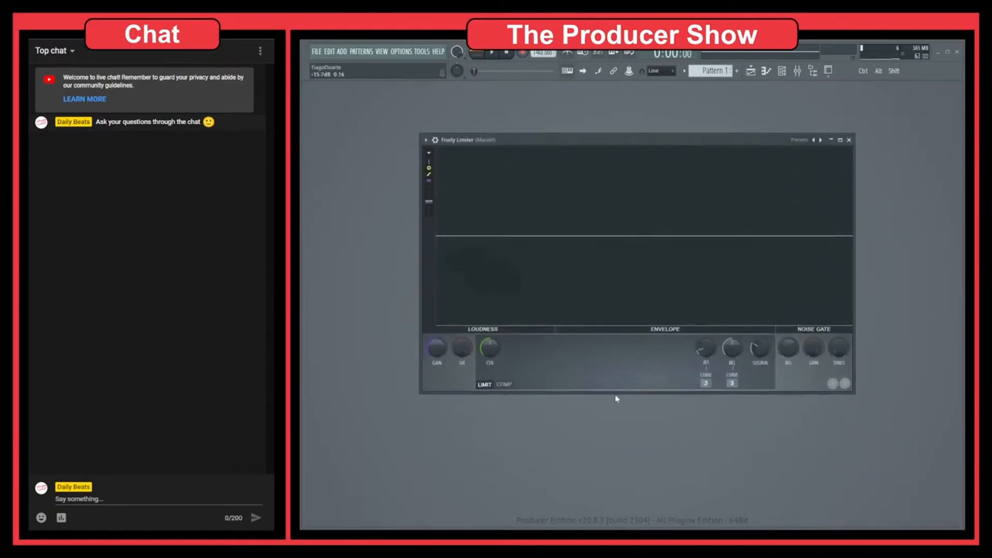
# - Examine Fruity Limiter's threshold, knee and ratio controls in COMP mode against the ceiling control in LIMIT mode
pyautogui.click(503, 385)
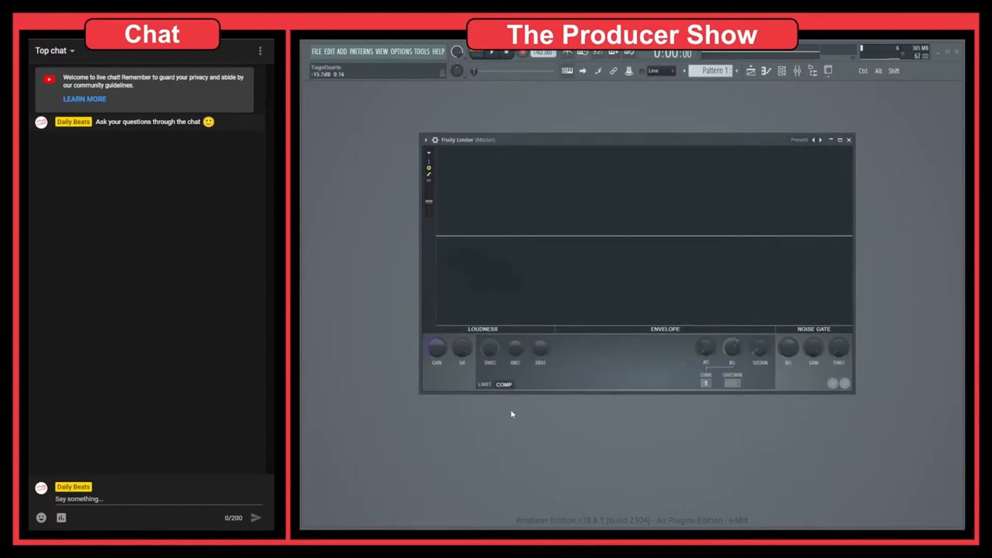
pyautogui.click(487, 385)
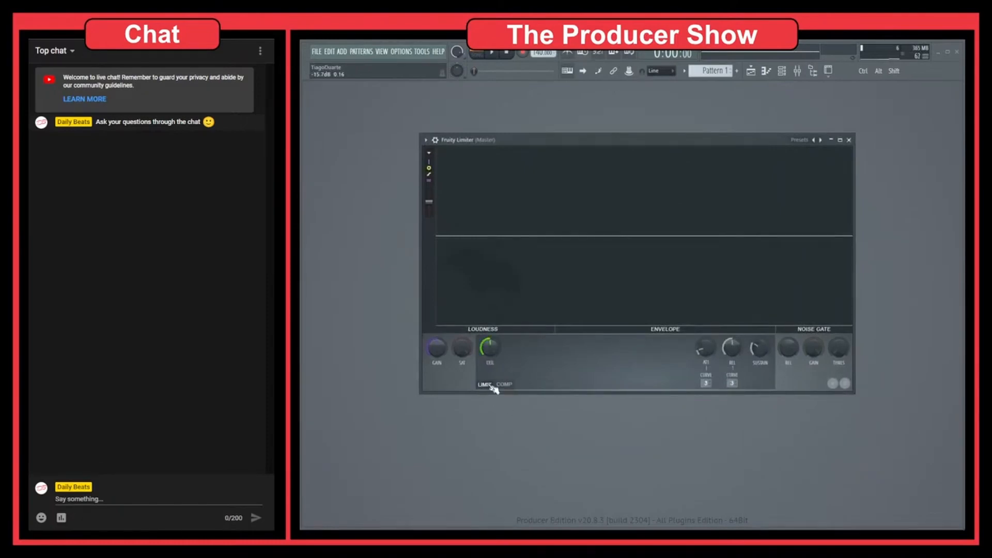
pyautogui.click(504, 384)
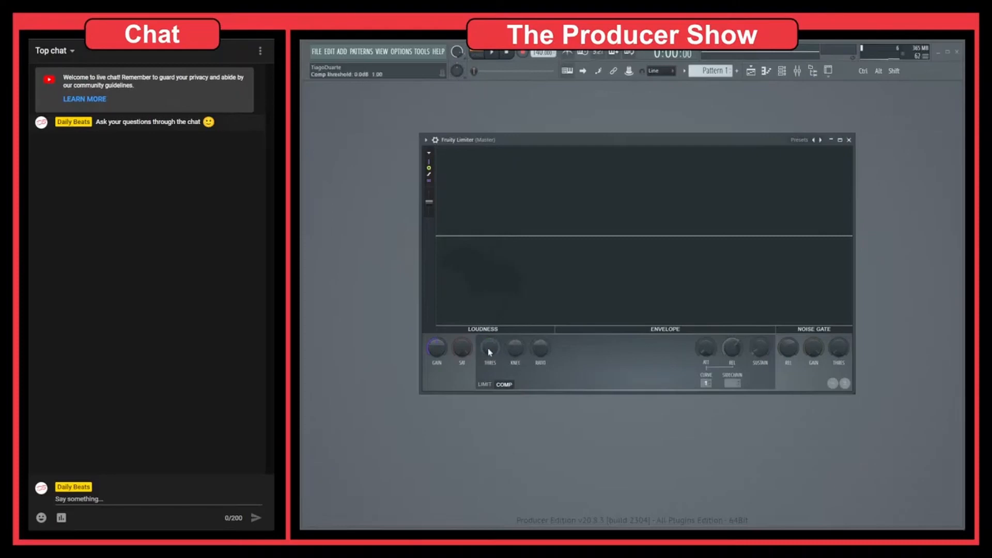
pyautogui.rightClick(517, 355)
pyautogui.click(538, 354)
pyautogui.click(485, 385)
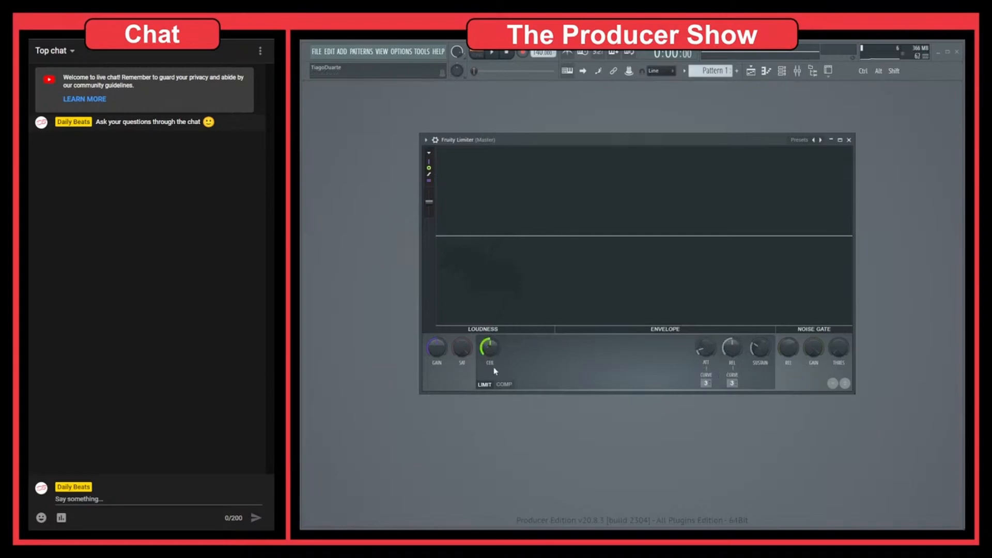
pyautogui.click(503, 385)
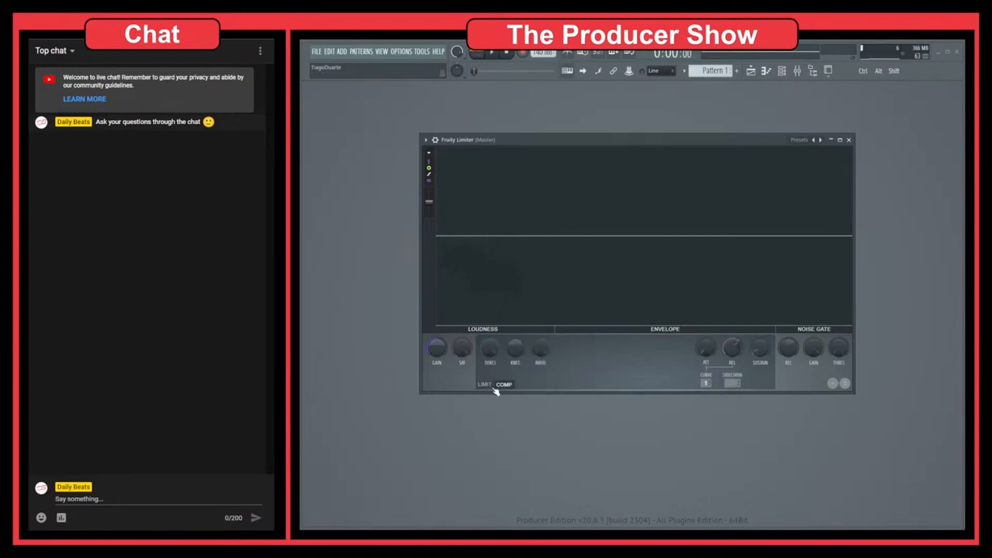
# - Shrink Fruity Limiter and move it aside, then reopen the mixer and show the Master track's L1+ Ultramaximizer Stereo
pyautogui.moveTo(853, 394); pyautogui.dragTo(787, 313)
pyautogui.moveTo(680, 140); pyautogui.dragTo(804, 107)
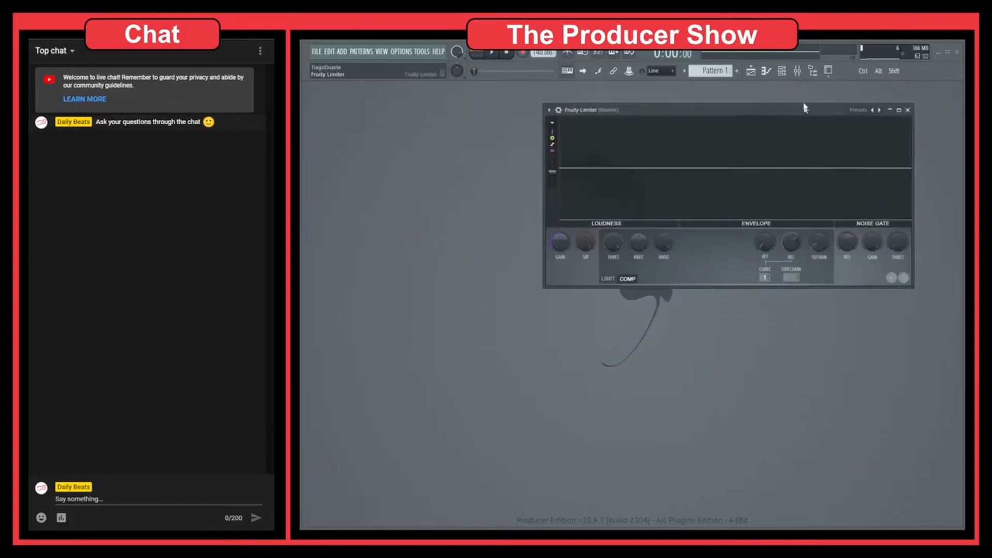
pyautogui.click(797, 71)
pyautogui.click(898, 345)
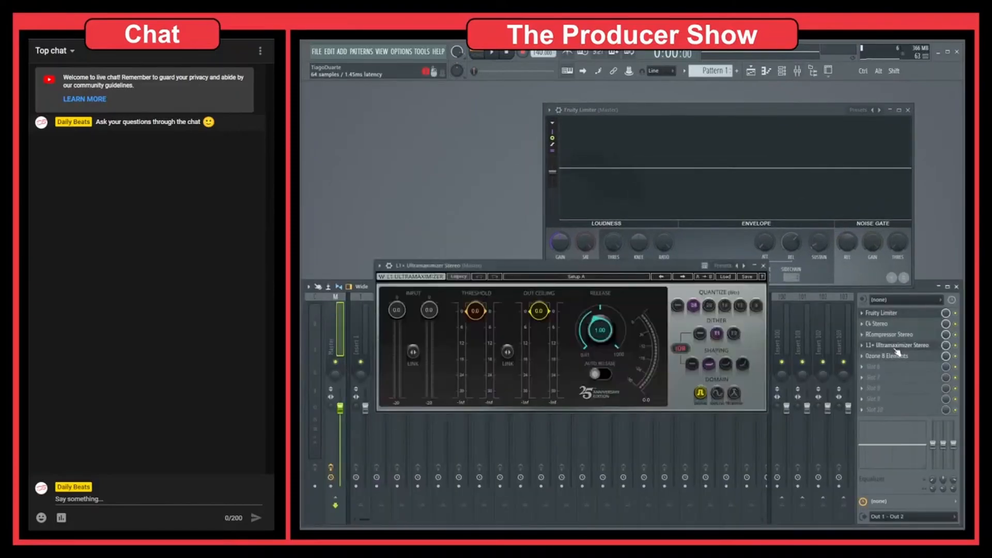
# - Close the mixer, set L1+ Ultramaximizer's quantize and dither to none, and adjust its release to 4.04
pyautogui.click(957, 286)
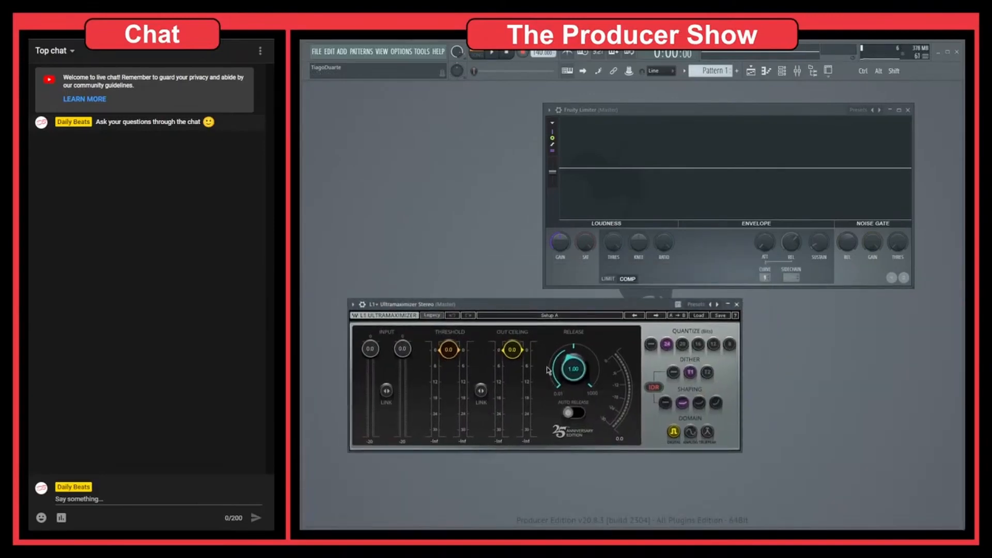
pyautogui.click(651, 345)
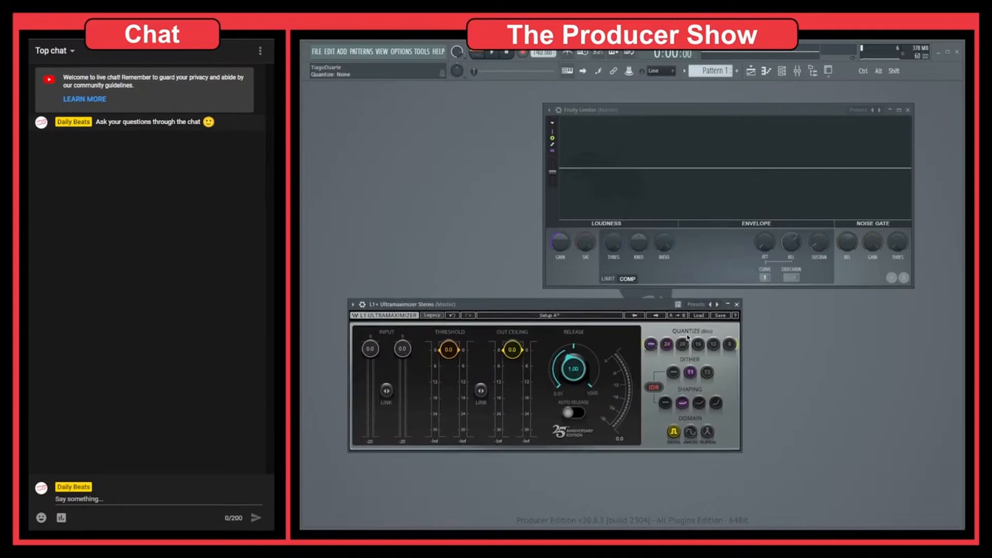
pyautogui.click(673, 374)
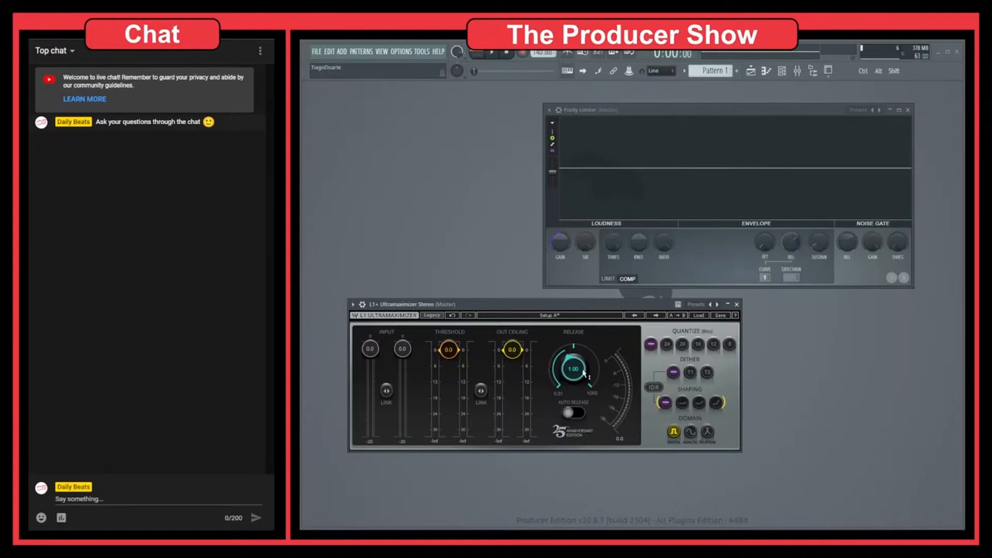
pyautogui.click(570, 414)
pyautogui.moveTo(577, 370); pyautogui.dragTo(570, 395)
# - Switch Fruity Limiter to LIMIT mode and reposition its window above L1+ Ultramaximizer
pyautogui.click(607, 278)
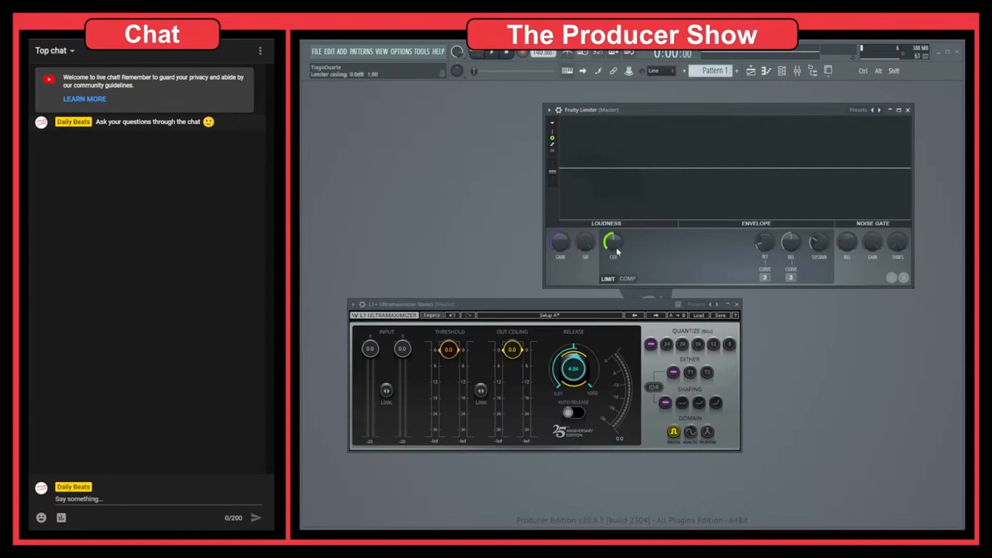
pyautogui.click(540, 308)
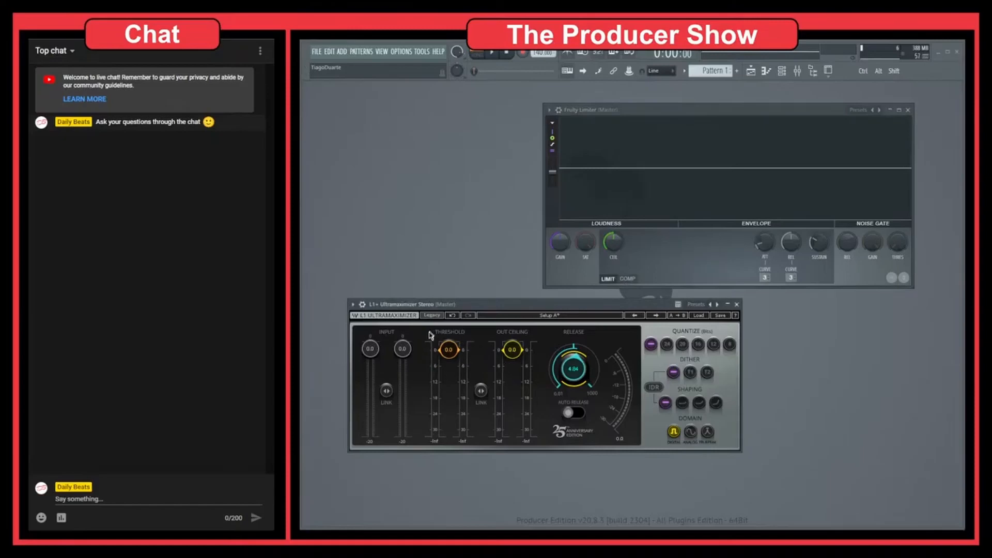
pyautogui.click(602, 114)
pyautogui.moveTo(590, 111); pyautogui.dragTo(552, 101)
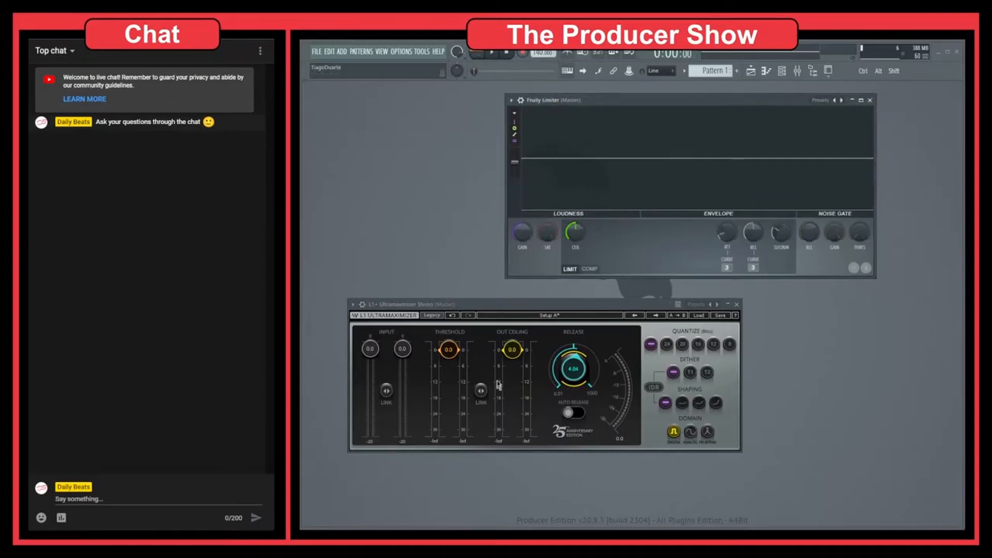
# - Lower L1+ Ultramaximizer's linked threshold and output ceiling to -11.2, compare with Fruity Limiter's gain, and return both to 0.0
pyautogui.moveTo(483, 391); pyautogui.dragTo(483, 423)
pyautogui.moveTo(575, 232); pyautogui.dragTo(522, 225)
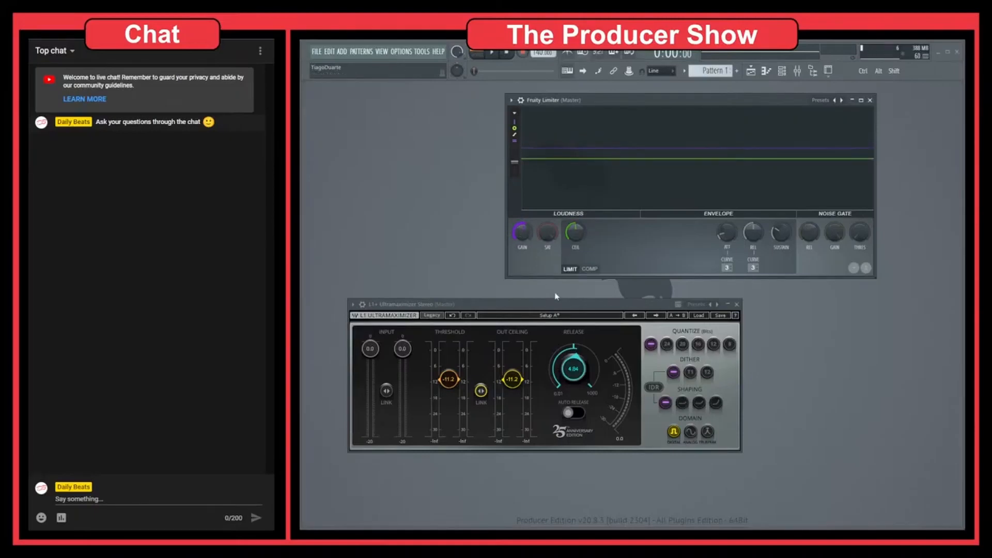
pyautogui.moveTo(485, 394); pyautogui.dragTo(483, 377)
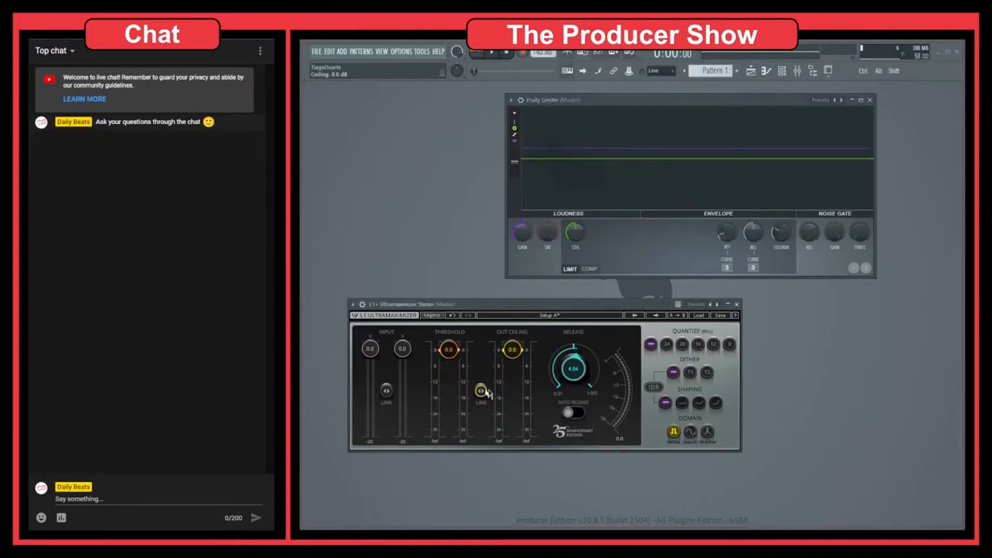
# - Show the file browser and expand the Loops folder inside Packs
pyautogui.click(812, 71)
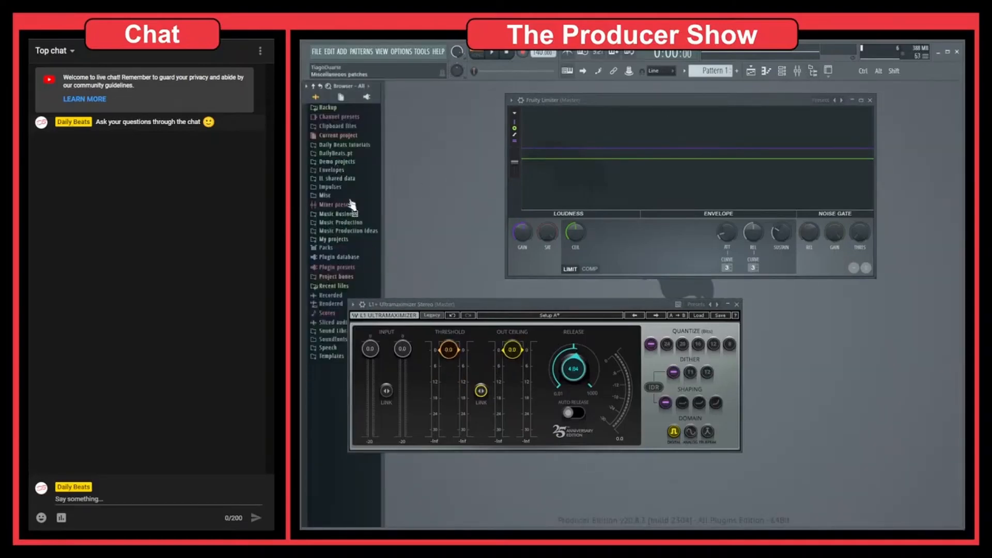
pyautogui.click(330, 248)
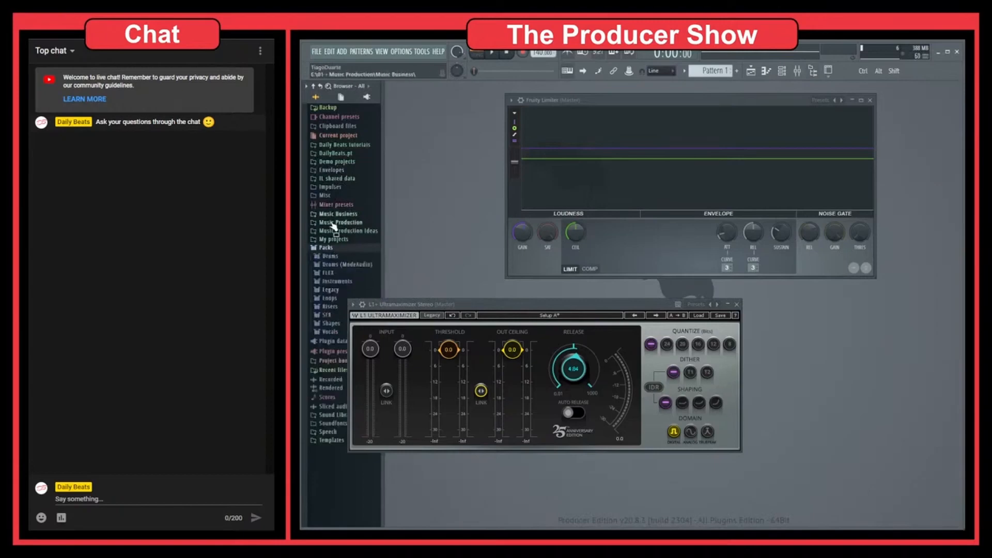
pyautogui.click(339, 257)
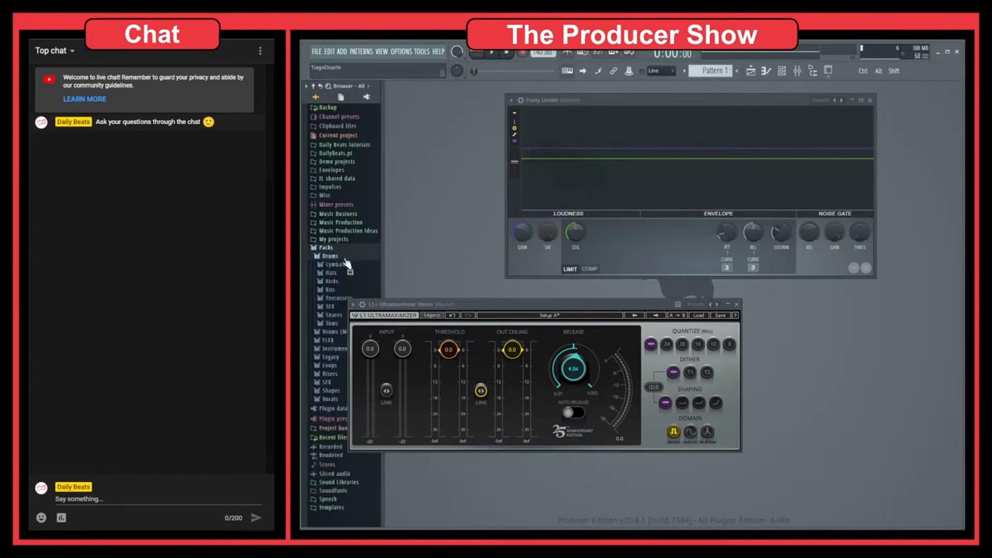
pyautogui.click(338, 257)
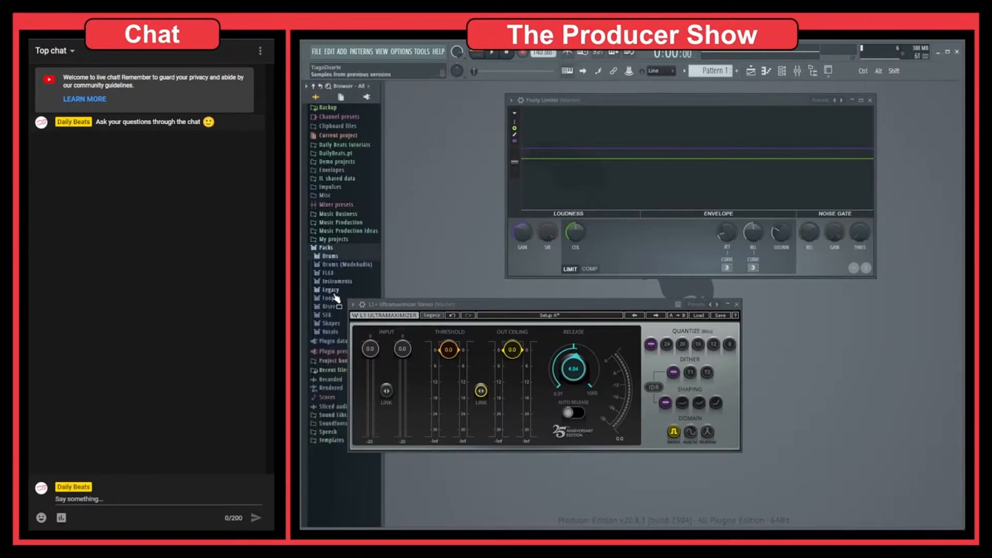
pyautogui.click(330, 298)
# - Open the playlist, move Fruity Limiter clear of it, and place the DL Breaker loop at the start of Track 1
pyautogui.click(751, 72)
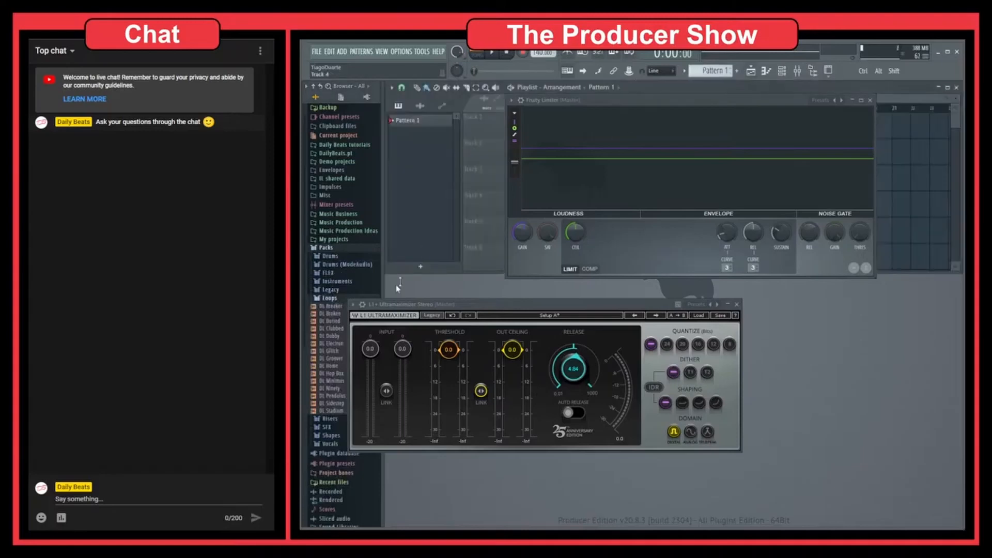
pyautogui.moveTo(599, 100); pyautogui.dragTo(661, 266)
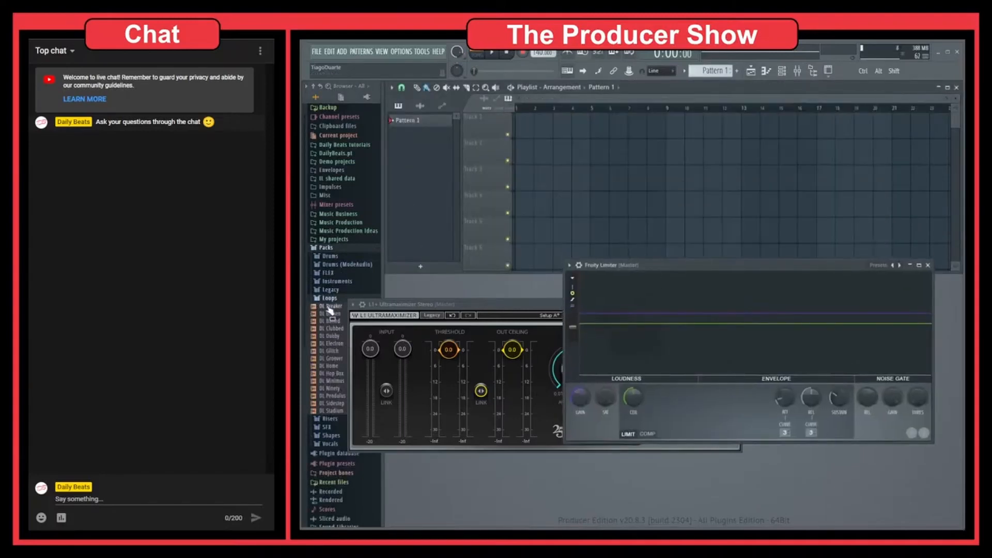
pyautogui.moveTo(331, 306); pyautogui.dragTo(520, 126)
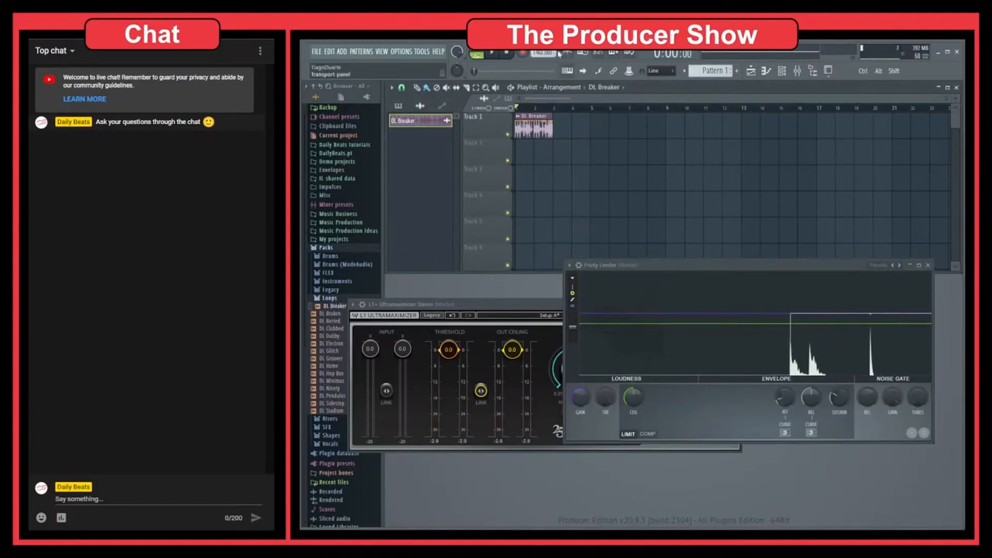
# - Set the project tempo to 90 BPM, restretch all channels, and start playback
pyautogui.click(433, 71)
pyautogui.moveTo(539, 53); pyautogui.dragTo(539, 56)
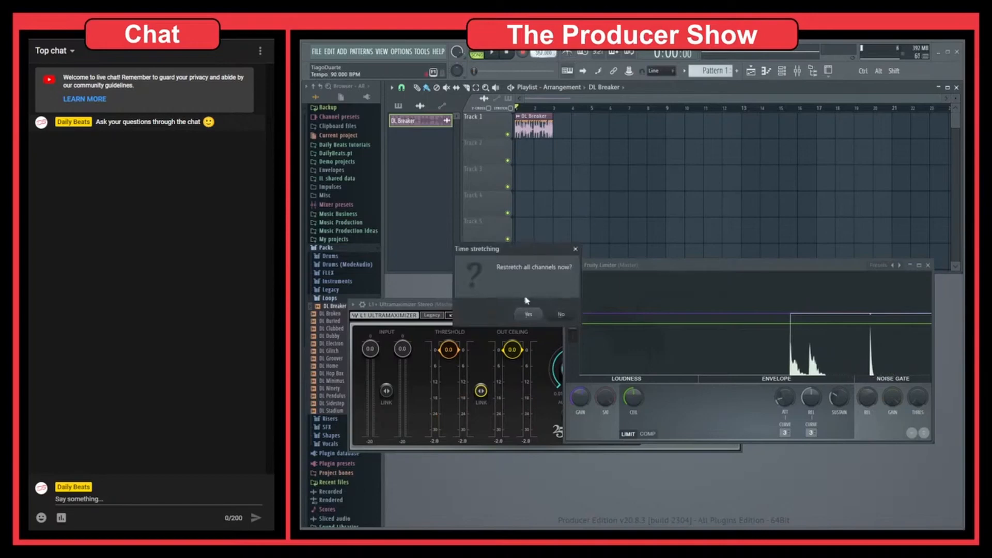
pyautogui.click(528, 314)
pyautogui.press('space')
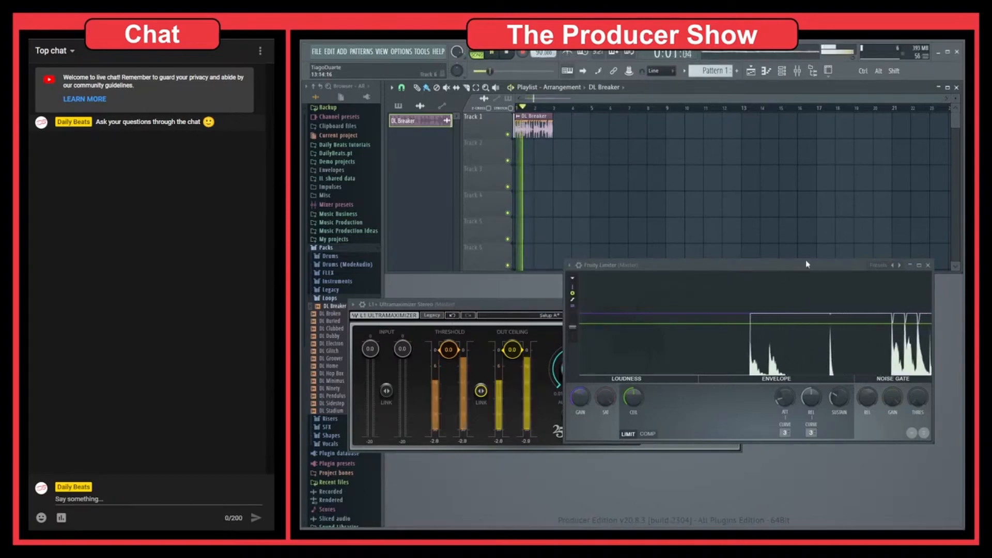
# - Bring Fruity Limiter over the L1+ window and reset its saturation, gain and ceiling to their defaults
pyautogui.moveTo(791, 266); pyautogui.dragTo(711, 225)
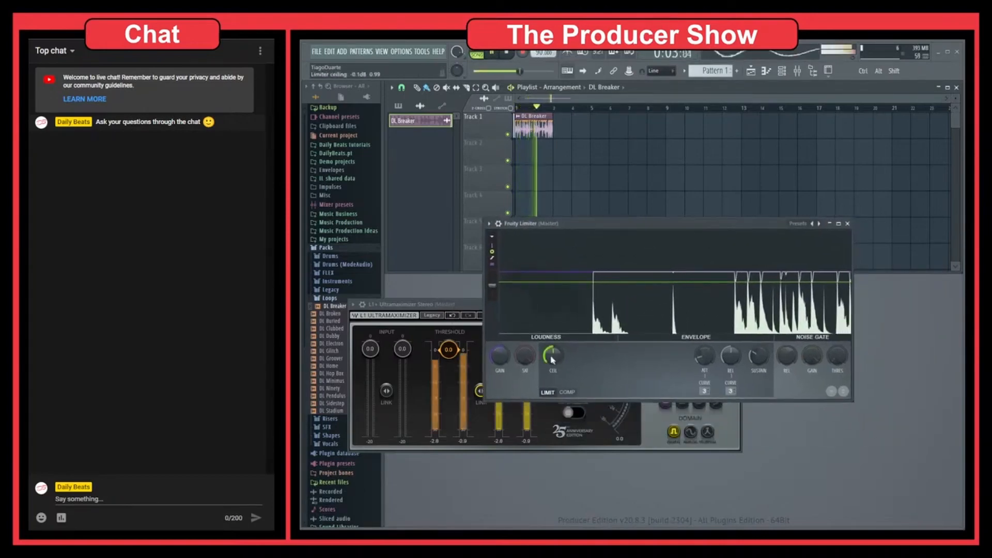
pyautogui.rightClick(524, 357)
pyautogui.click(540, 360)
pyautogui.rightClick(495, 354)
pyautogui.click(507, 359)
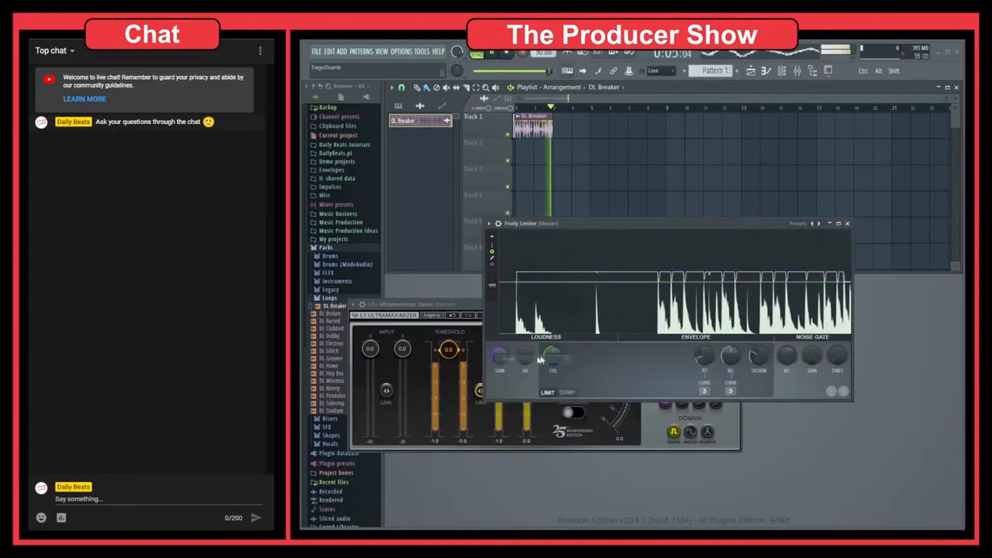
pyautogui.rightClick(551, 356)
pyautogui.click(566, 361)
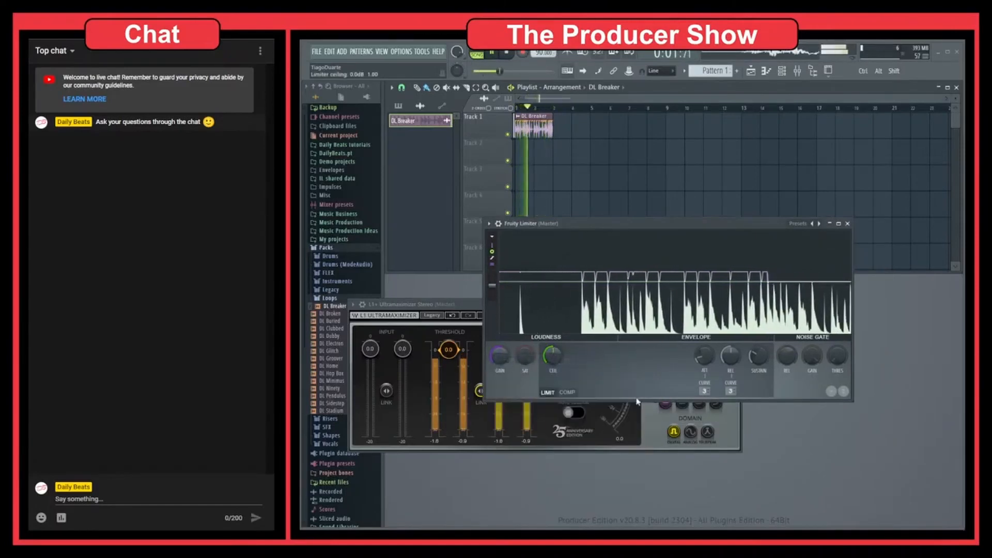
# - Lower the DL Breaker channel volume to about 48% and close its channel settings
pyautogui.doubleClick(530, 126)
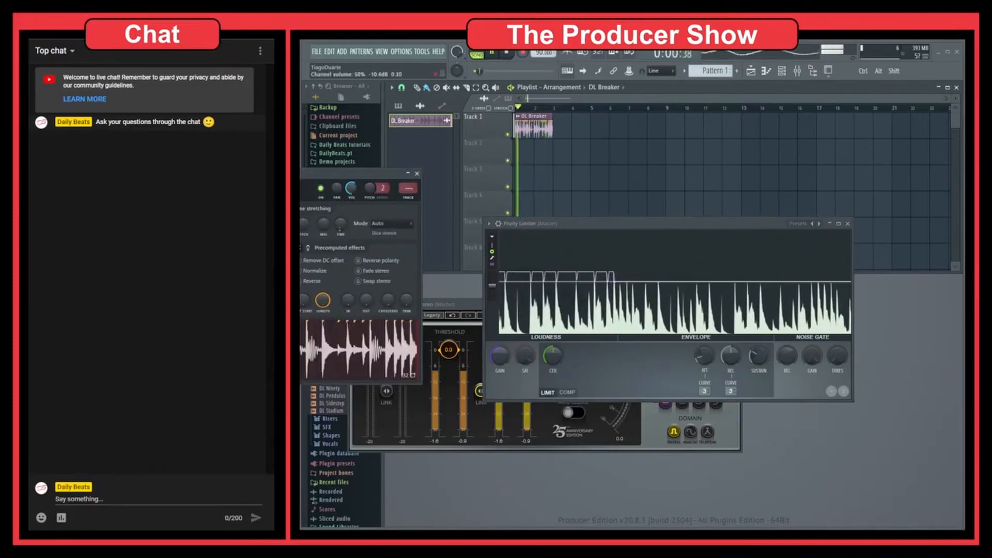
pyautogui.moveTo(350, 188); pyautogui.dragTo(351, 196)
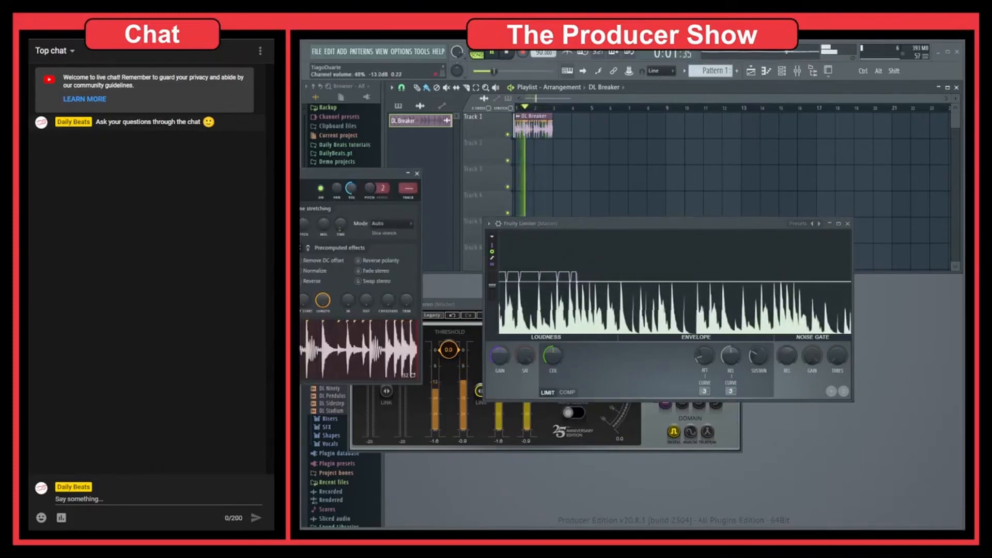
pyautogui.click(417, 173)
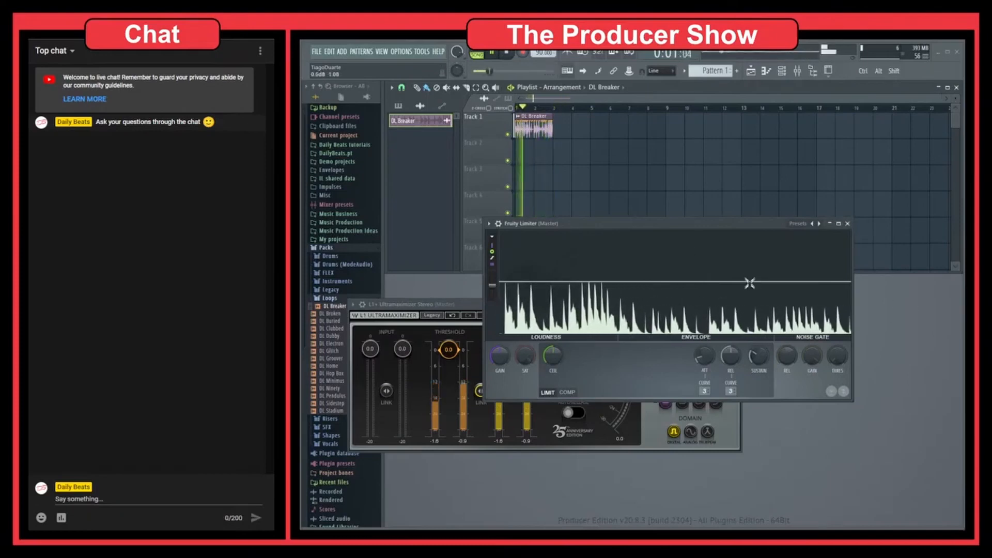
# - Lower Fruity Limiter's ceiling to about -8 dB and on to -24 dB, raise it to about 2 dB, and reset it
pyautogui.moveTo(567, 373); pyautogui.dragTo(567, 395)
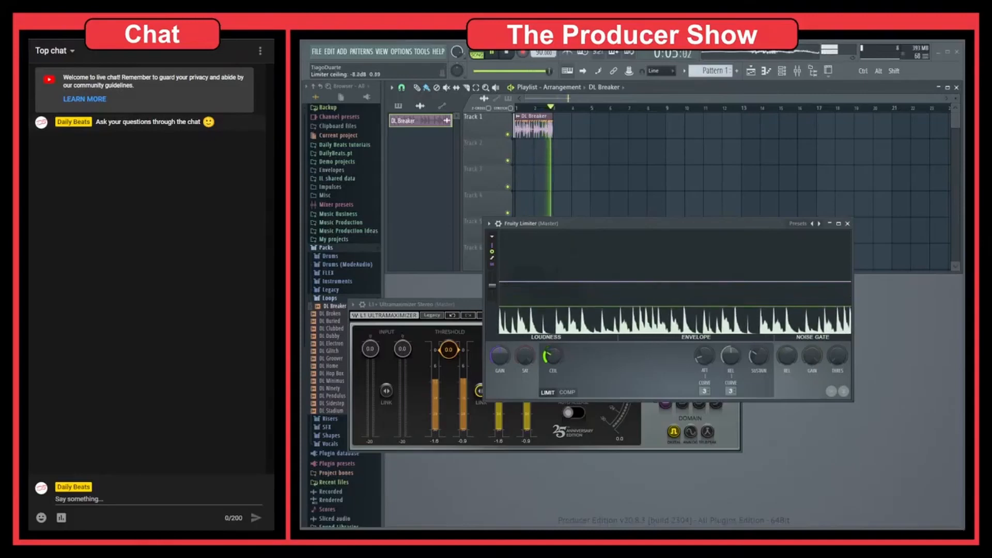
pyautogui.moveTo(550, 355); pyautogui.dragTo(551, 380)
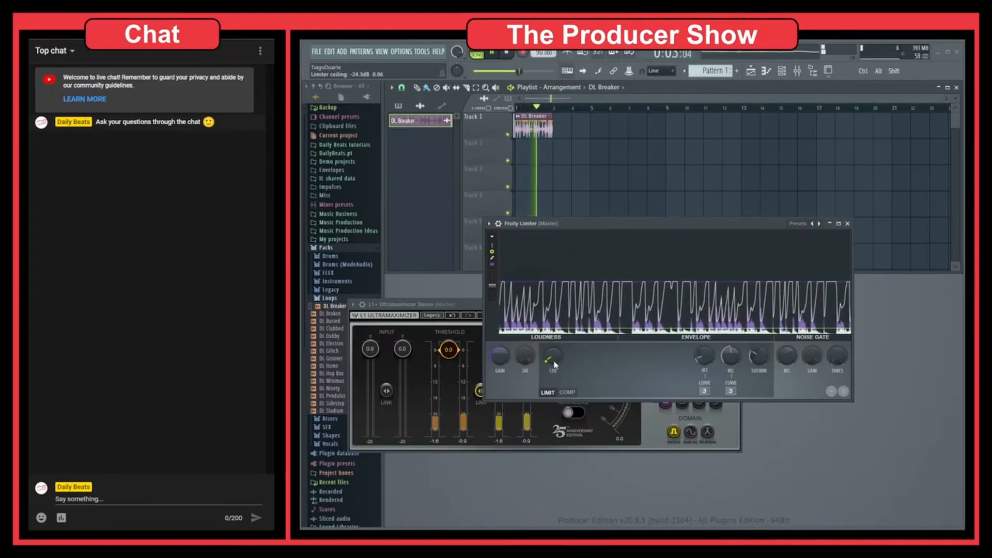
pyautogui.moveTo(553, 355)
pyautogui.mouseDown()
pyautogui.moveTo(552, 325)
pyautogui.moveTo(552, 346)
pyautogui.mouseUp()
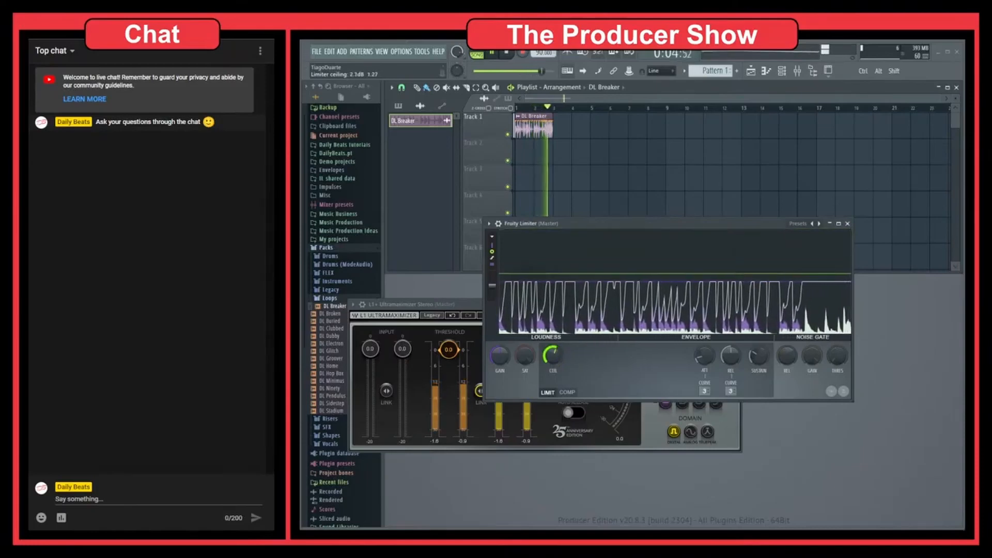
pyautogui.rightClick(555, 365)
pyautogui.click(566, 384)
# - Switch Fruity Limiter to COMP mode, lower the threshold while the loop plays, and reset it to 0.0 dB
pyautogui.click(567, 392)
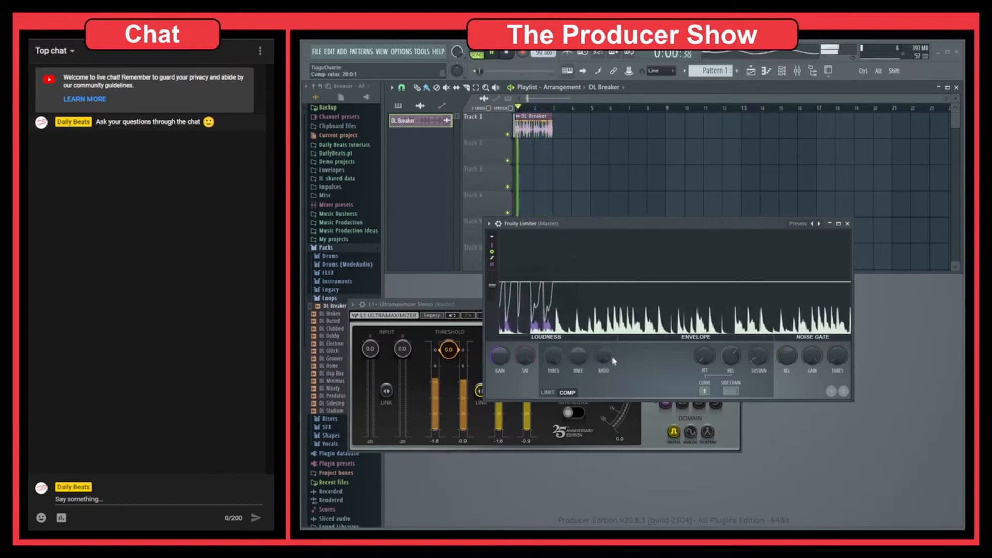
pyautogui.moveTo(552, 356); pyautogui.dragTo(568, 401)
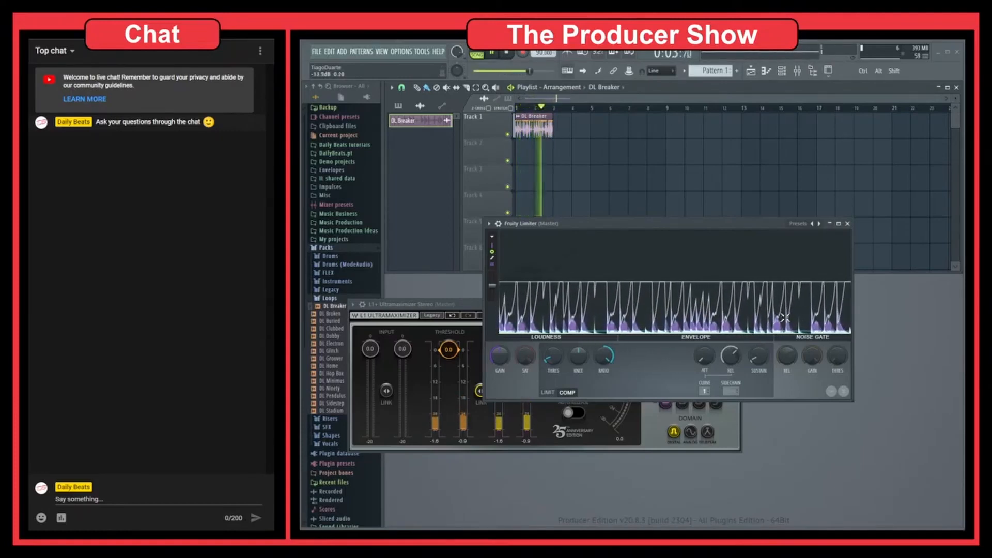
pyautogui.moveTo(550, 356); pyautogui.dragTo(556, 363)
pyautogui.rightClick(556, 363)
pyautogui.click(569, 373)
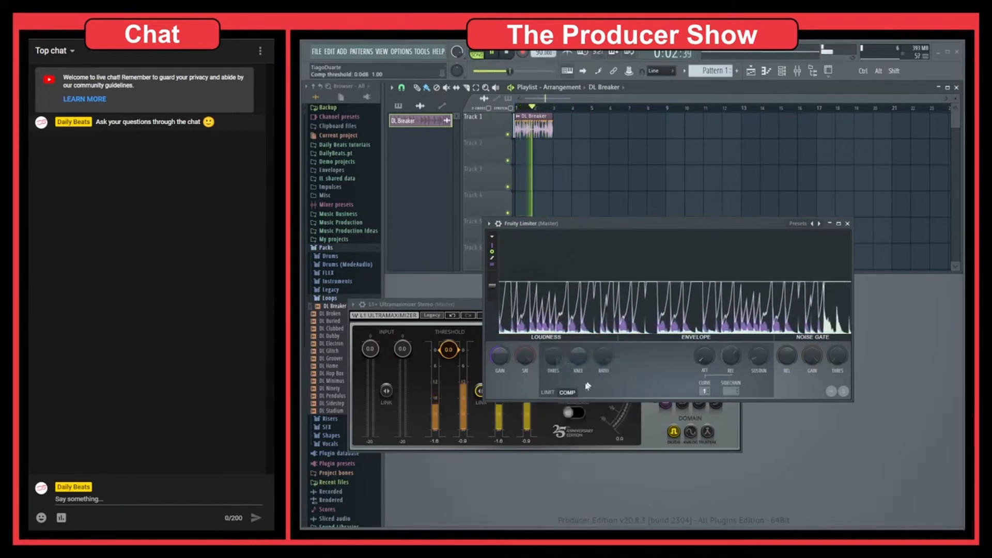
# - Return Fruity Limiter to LIMIT mode, lower the ceiling to about -20 dB, reset it to 0.0 dB, and stop playback
pyautogui.click(546, 392)
pyautogui.moveTo(551, 355); pyautogui.dragTo(551, 381)
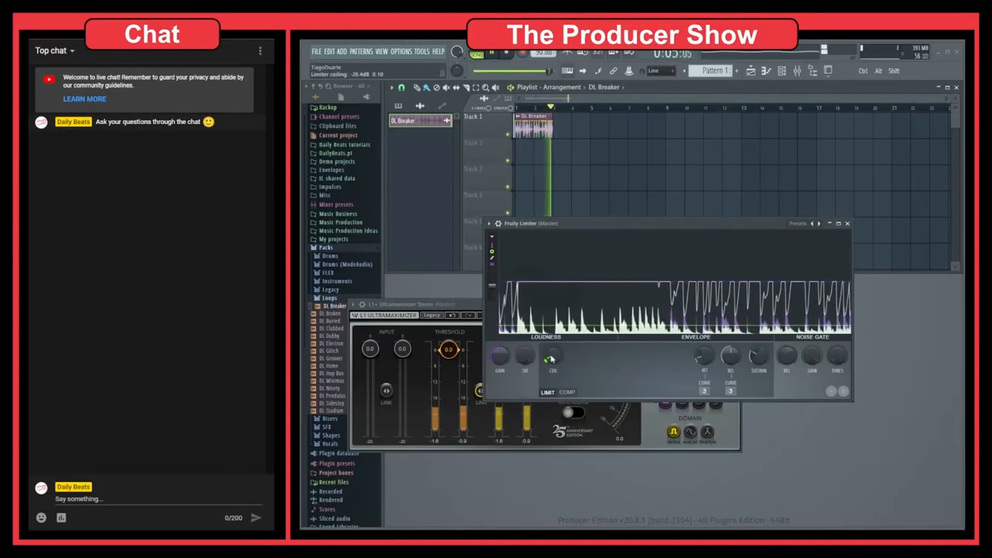
pyautogui.rightClick(553, 354)
pyautogui.click(575, 362)
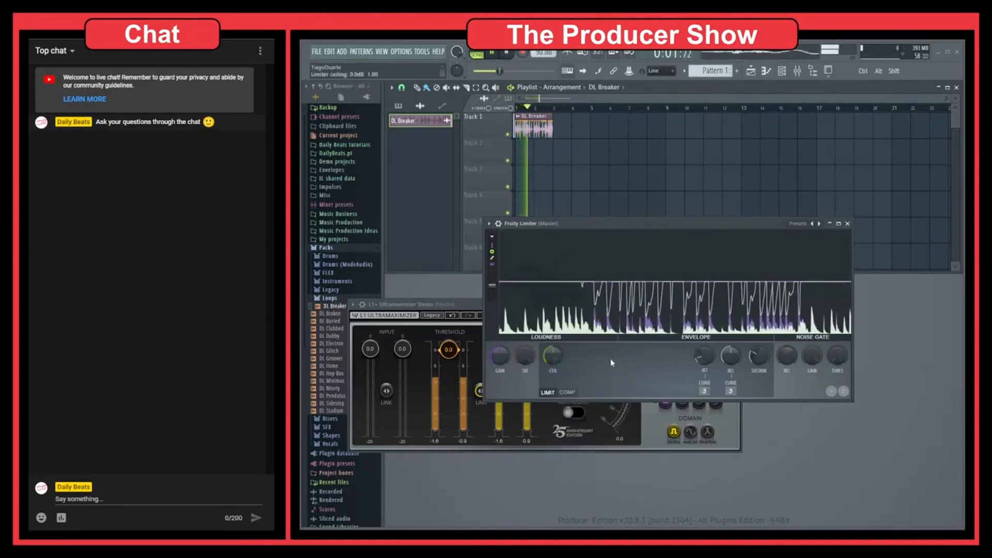
pyautogui.press('space')
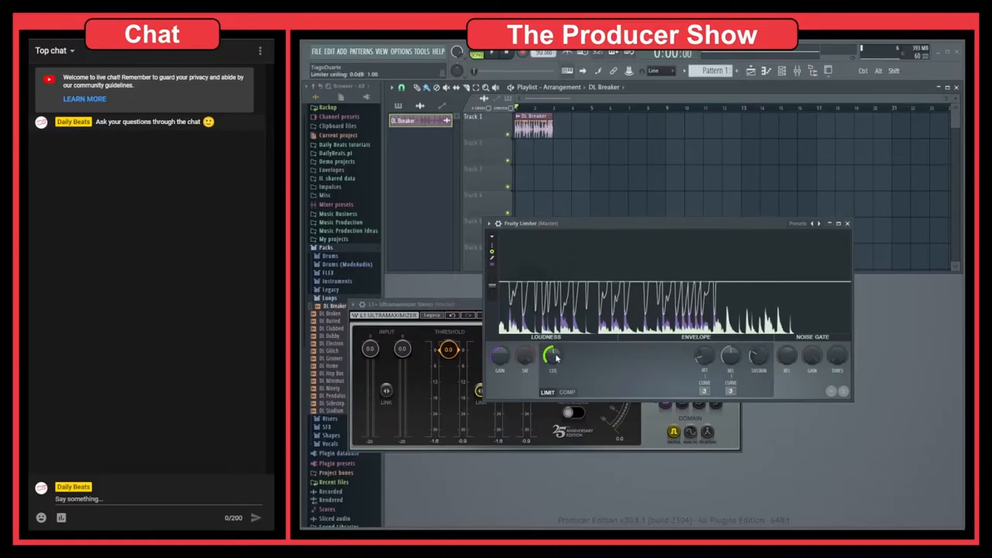
# - Restart playback, raise Fruity Limiter's gain to push the loop's peaks above the ceiling, and pause the waveform display
pyautogui.moveTo(556, 358); pyautogui.dragTo(556, 363)
pyautogui.press('space')
pyautogui.moveTo(499, 355)
pyautogui.mouseDown()
pyautogui.moveTo(499, 315)
pyautogui.moveTo(499, 355)
pyautogui.mouseUp()
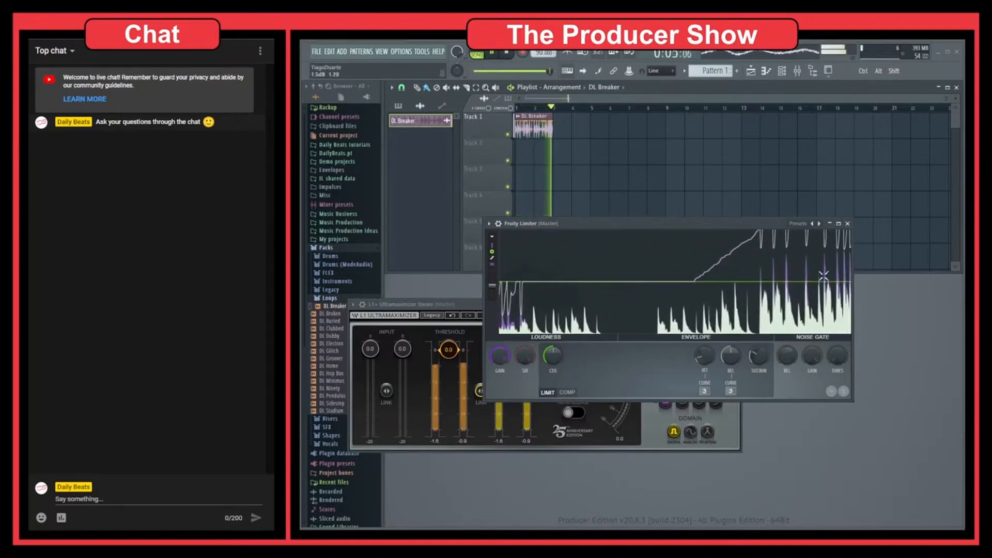
pyautogui.click(737, 280)
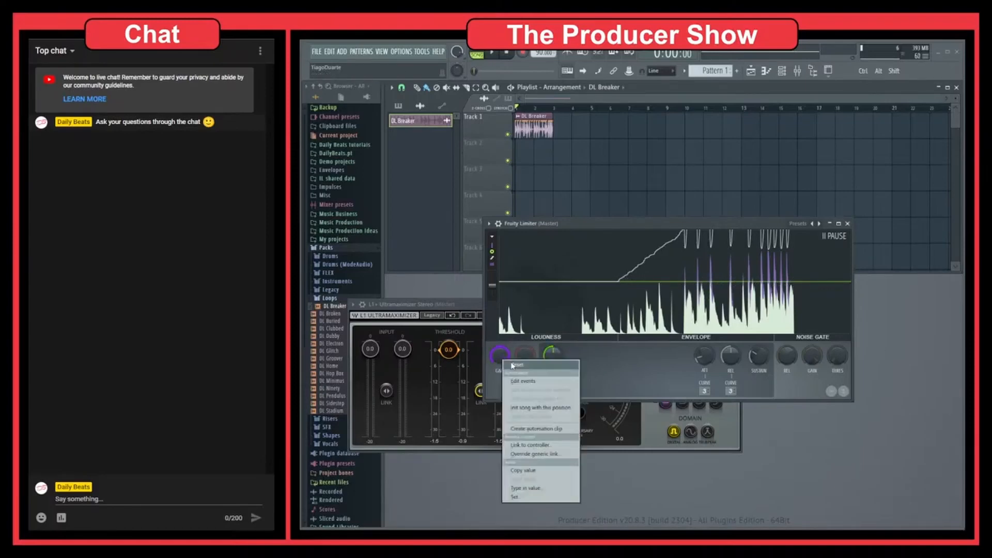
# - Reset Fruity Limiter's gain and switch it to COMP mode
pyautogui.rightClick(501, 357)
pyautogui.click(574, 395)
pyautogui.click(571, 393)
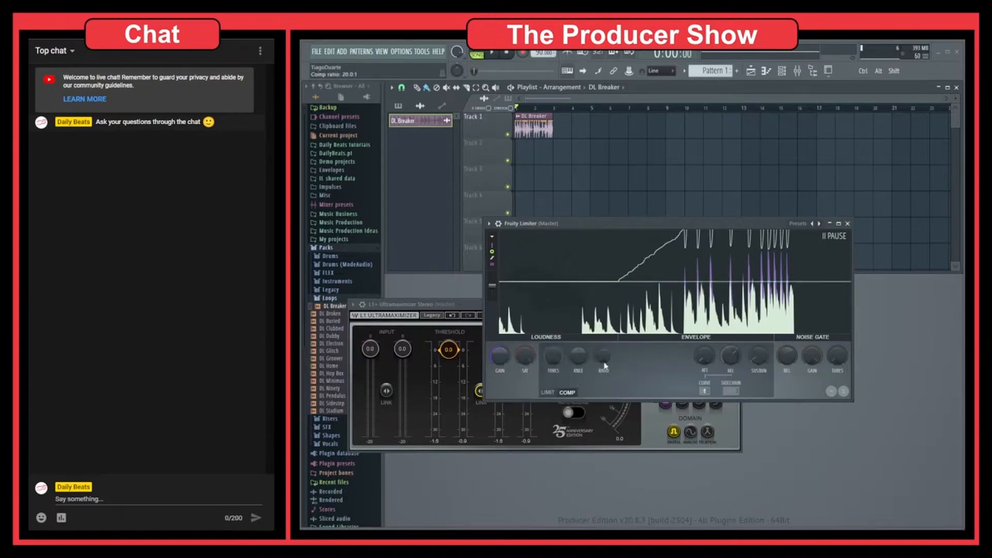
# - Play the loop in COMP mode, raise Fruity Limiter's gain to push the peaks over the threshold, and stop playback
pyautogui.press('space')
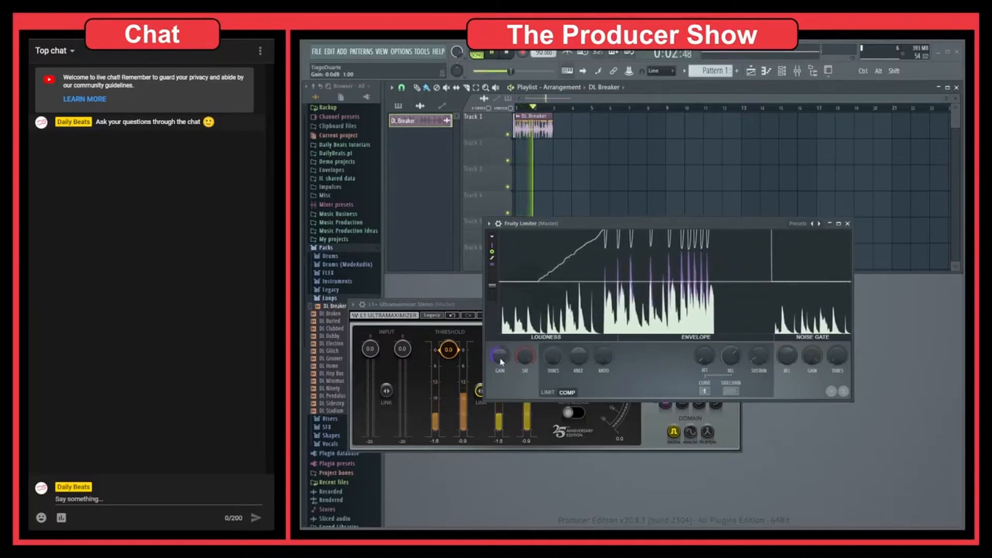
pyautogui.moveTo(500, 357)
pyautogui.mouseDown()
pyautogui.moveTo(500, 330)
pyautogui.moveTo(500, 359)
pyautogui.mouseUp()
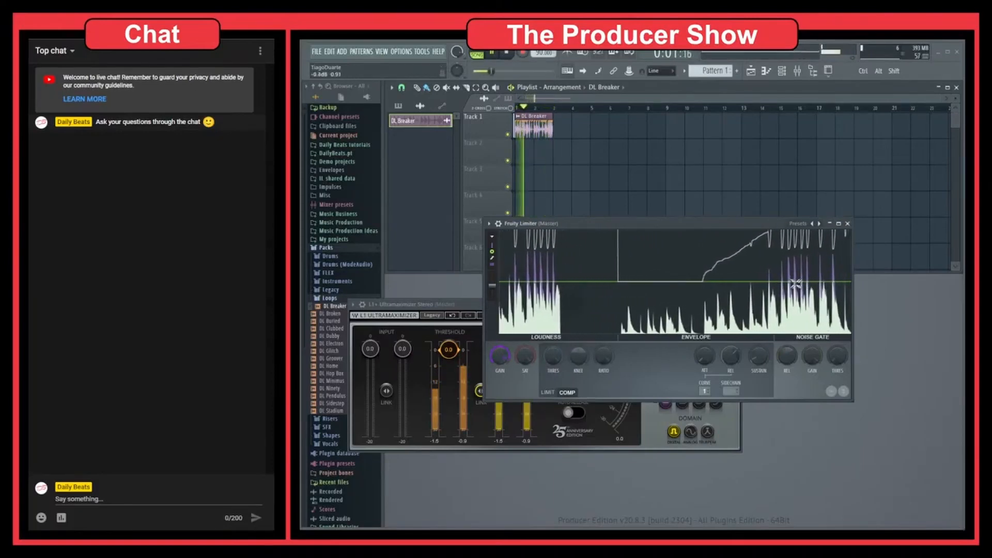
pyautogui.press('space')
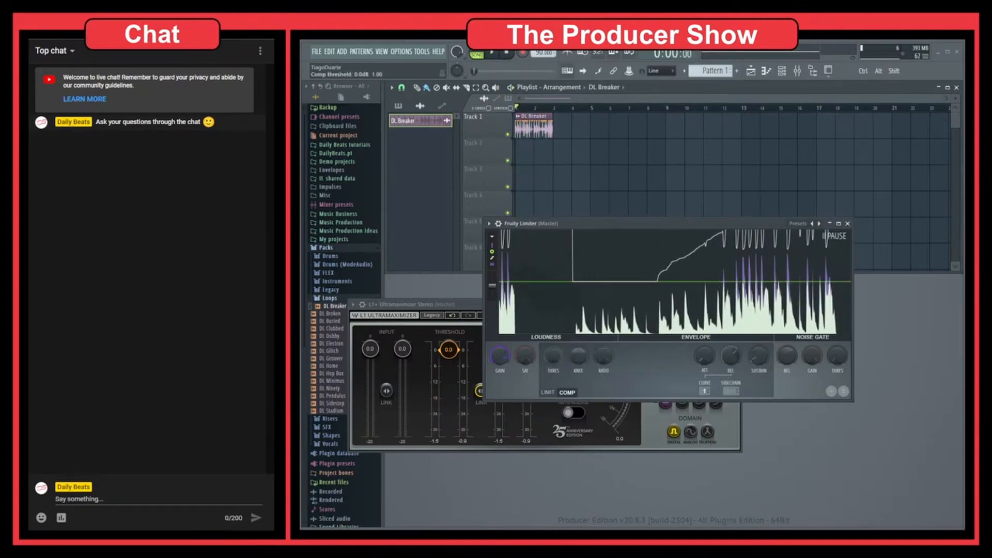
# - Adjust Fruity Limiter's compressor threshold and gain against the paused waveform, and reset both controls
pyautogui.moveTo(552, 351)
pyautogui.mouseDown()
pyautogui.moveTo(554, 337)
pyautogui.moveTo(559, 360)
pyautogui.mouseUp()
pyautogui.moveTo(499, 364); pyautogui.dragTo(498, 398)
pyautogui.moveTo(748, 282); pyautogui.dragTo(751, 273)
pyautogui.rightClick(500, 356)
pyautogui.click(552, 362)
pyautogui.rightClick(552, 362)
pyautogui.click(572, 364)
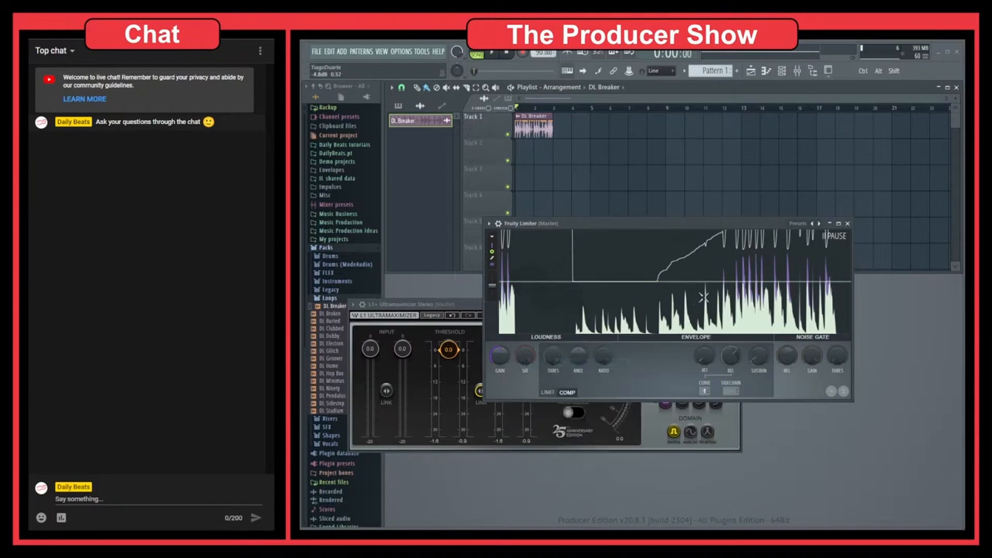
# - Lower Fruity Limiter's compressor threshold well below the peaks while the loop plays, and stop playback
pyautogui.press('space')
pyautogui.moveTo(552, 355); pyautogui.dragTo(553, 393)
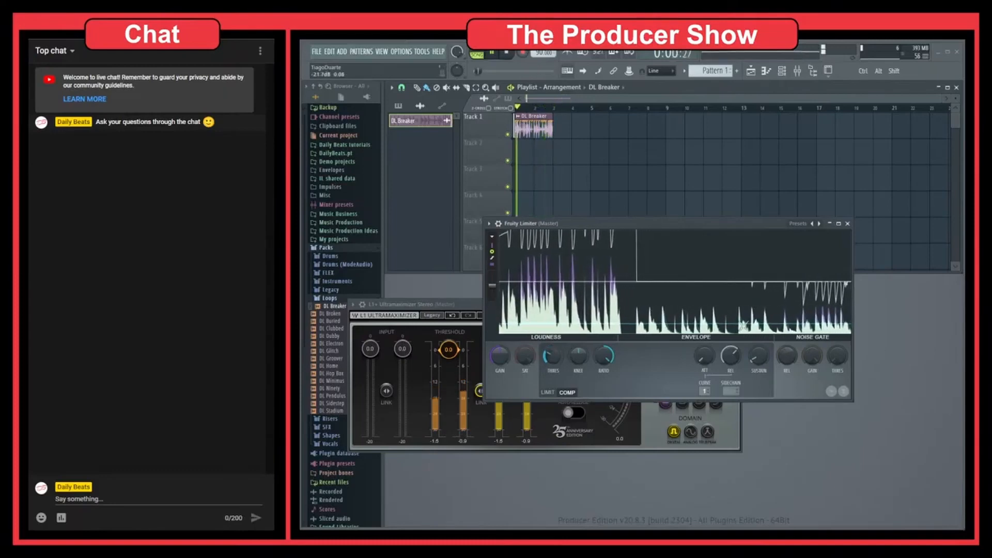
pyautogui.press('space')
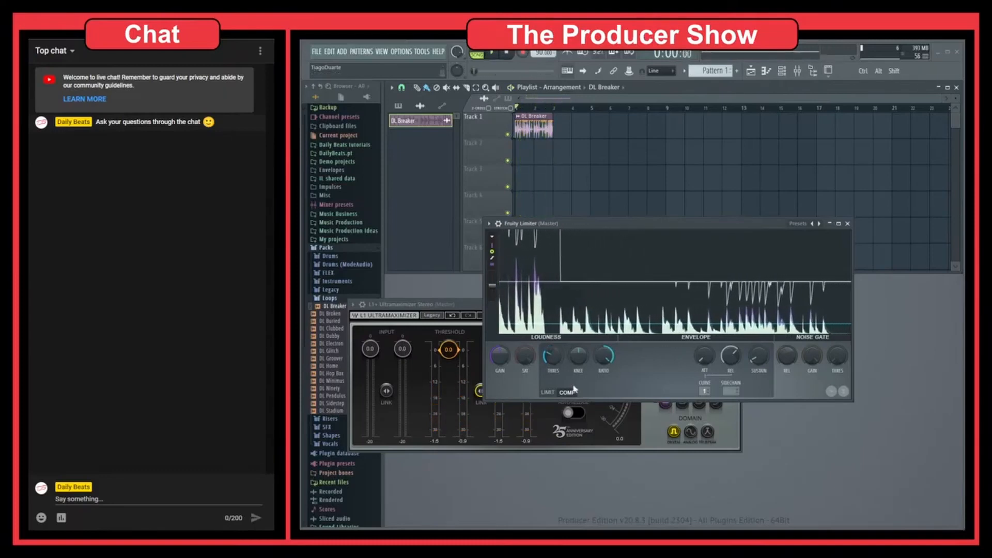
# - Switch Fruity Limiter to LIMIT mode, try a lower ceiling, and reset the gain and ceiling
pyautogui.click(548, 392)
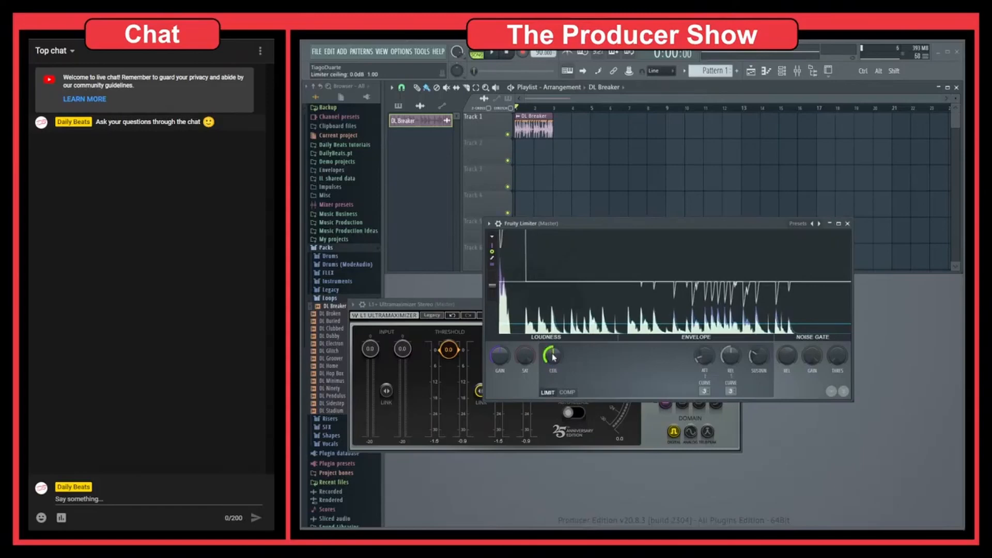
pyautogui.moveTo(553, 357); pyautogui.dragTo(553, 379)
pyautogui.rightClick(507, 357)
pyautogui.rightClick(551, 355)
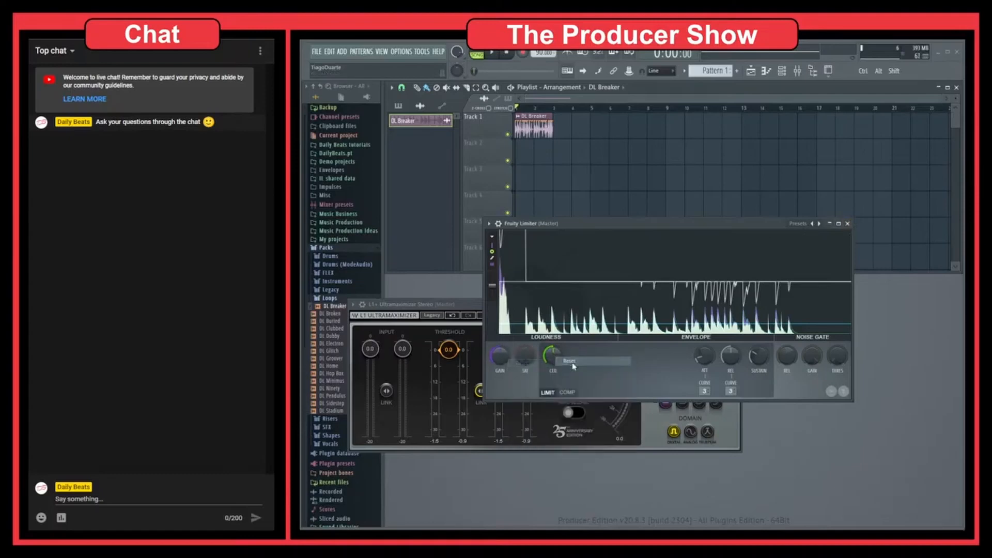
# - Bring L1+ Ultramaximizer forward, lower its out ceiling while the loop plays, and close the Fruity Limiter window
pyautogui.moveTo(456, 302); pyautogui.dragTo(530, 265)
pyautogui.press('space')
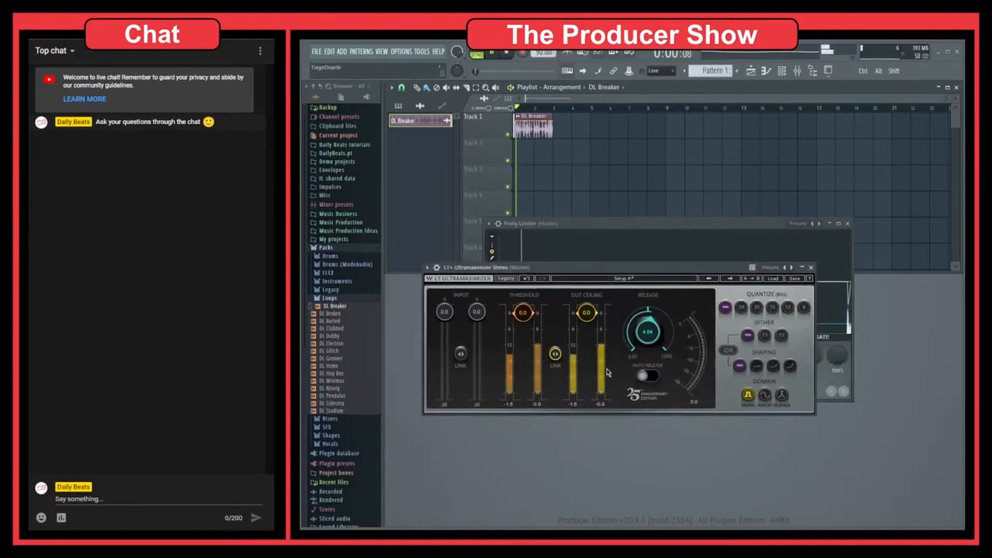
pyautogui.moveTo(586, 312); pyautogui.dragTo(586, 355)
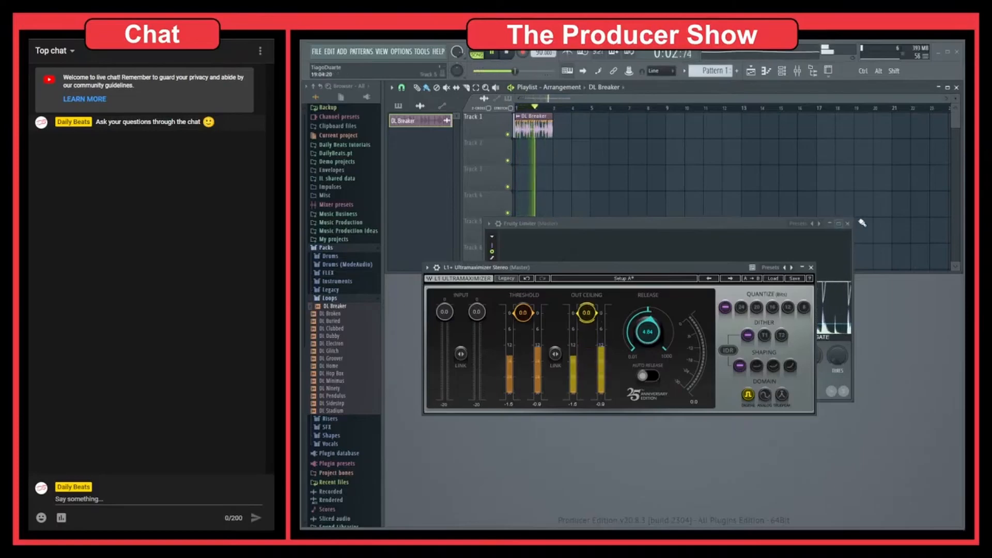
pyautogui.click(826, 224)
pyautogui.click(848, 224)
# - Lower the L1+ threshold to -16.8 dB during playback, stop the loop, and return the threshold to 0.0 dB
pyautogui.moveTo(522, 312); pyautogui.dragTo(522, 356)
pyautogui.press('space')
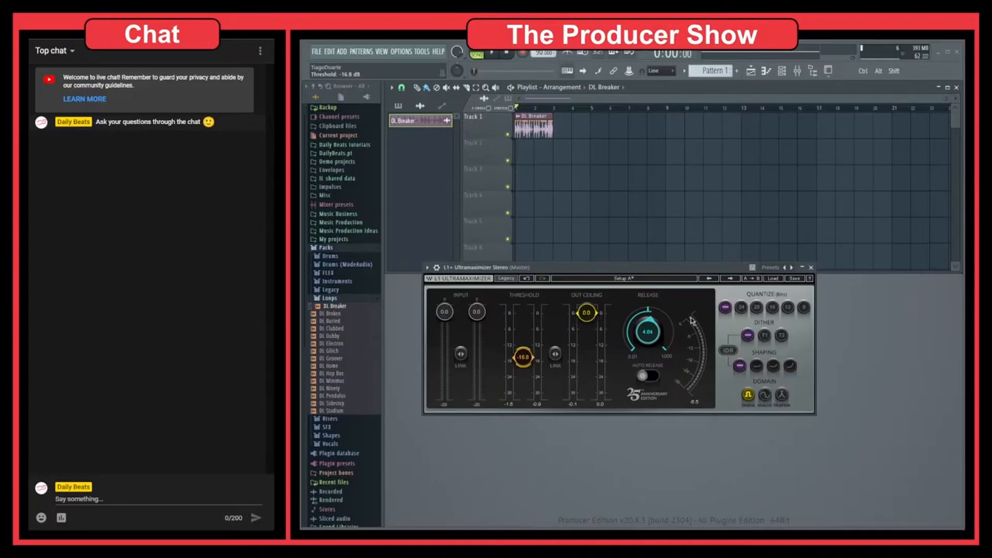
pyautogui.moveTo(523, 361); pyautogui.dragTo(521, 321)
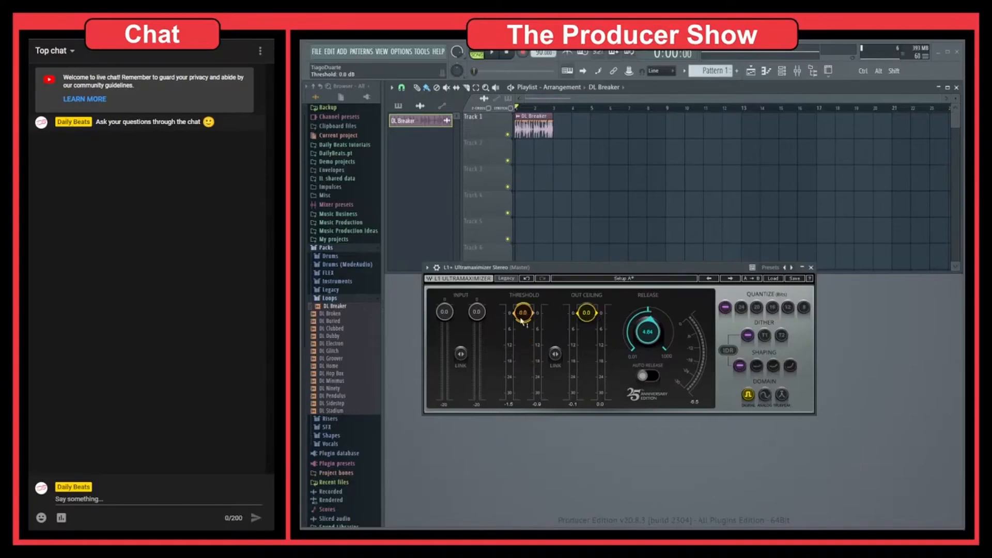
# - Play the loop while lowering the linked L1+ threshold and out ceiling to -19.8 dB, stop playback, and reset both to 0.0 dB
pyautogui.press('space')
pyautogui.scroll(-9, 555, 353)
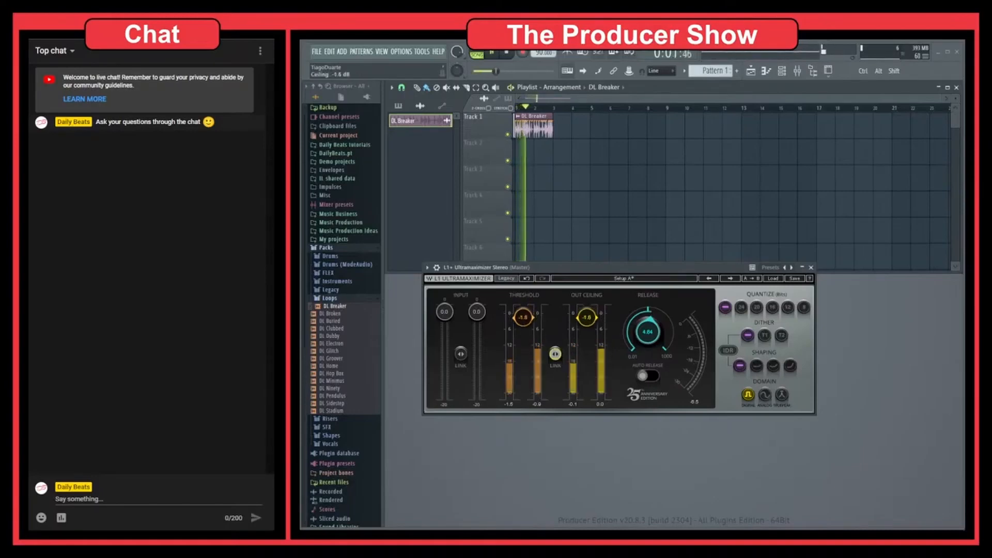
pyautogui.scroll(-12, 555, 354)
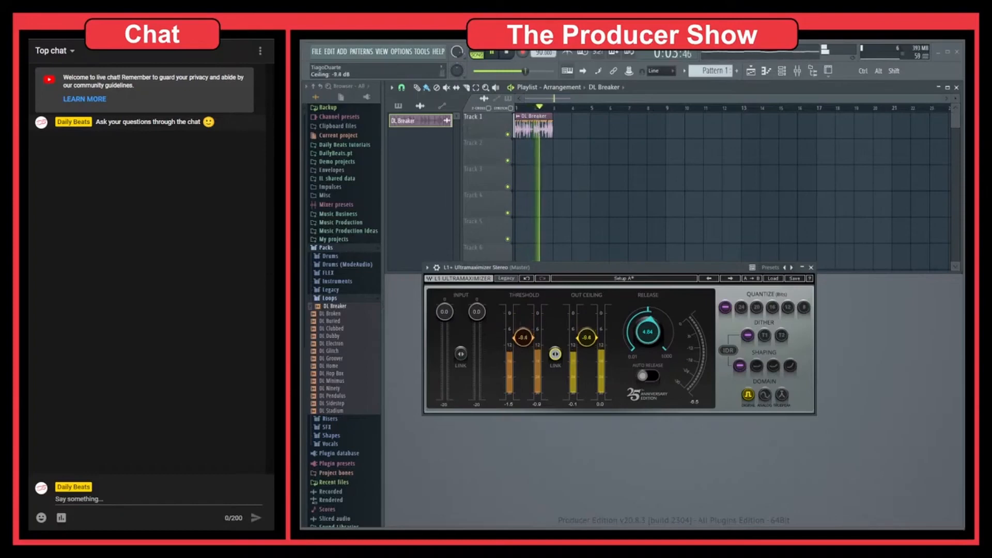
pyautogui.scroll(-17, 555, 353)
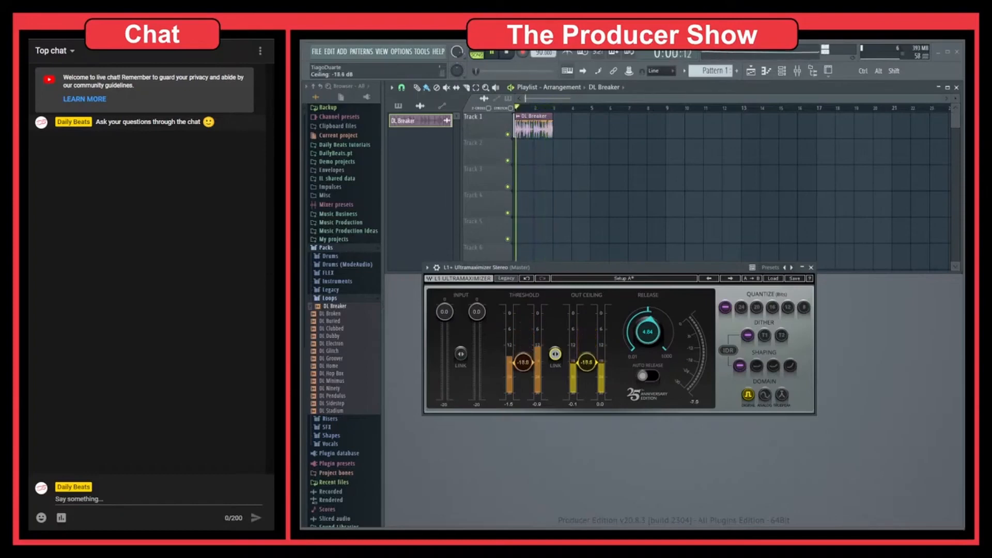
pyautogui.press('space')
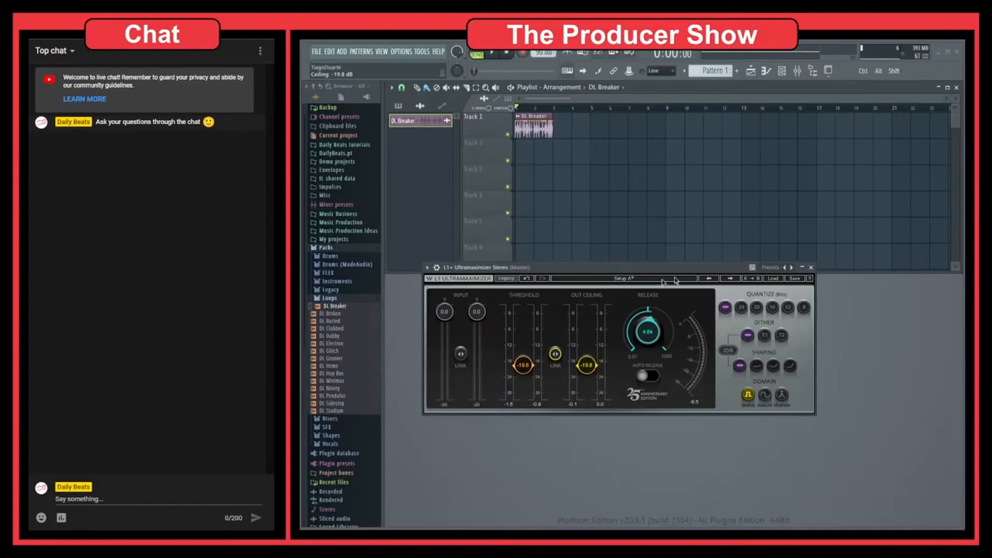
pyautogui.keyDown('alt'); pyautogui.click(556, 356); pyautogui.keyUp('alt')
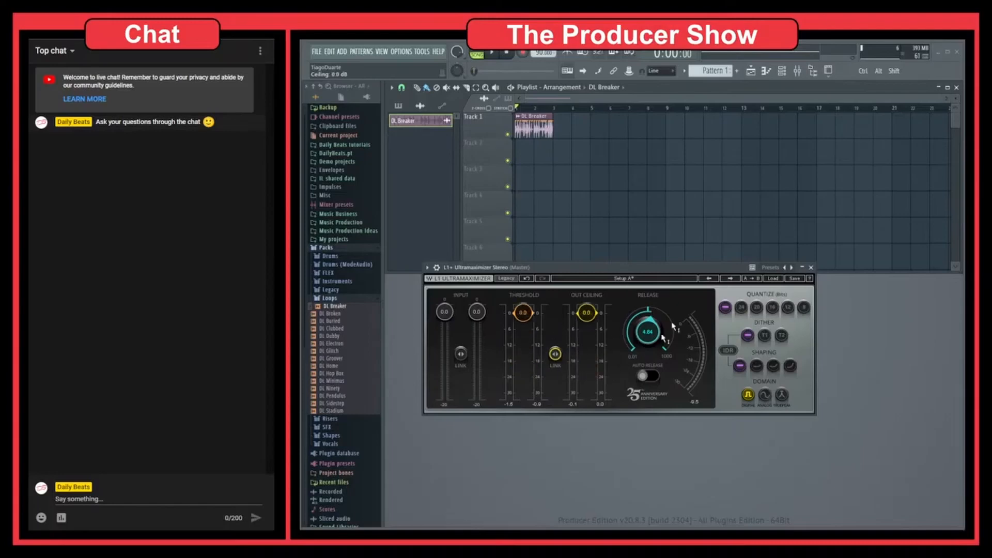
# - Close the L1+ and Playlist windows and open the mixer
pyautogui.click(810, 267)
pyautogui.click(956, 87)
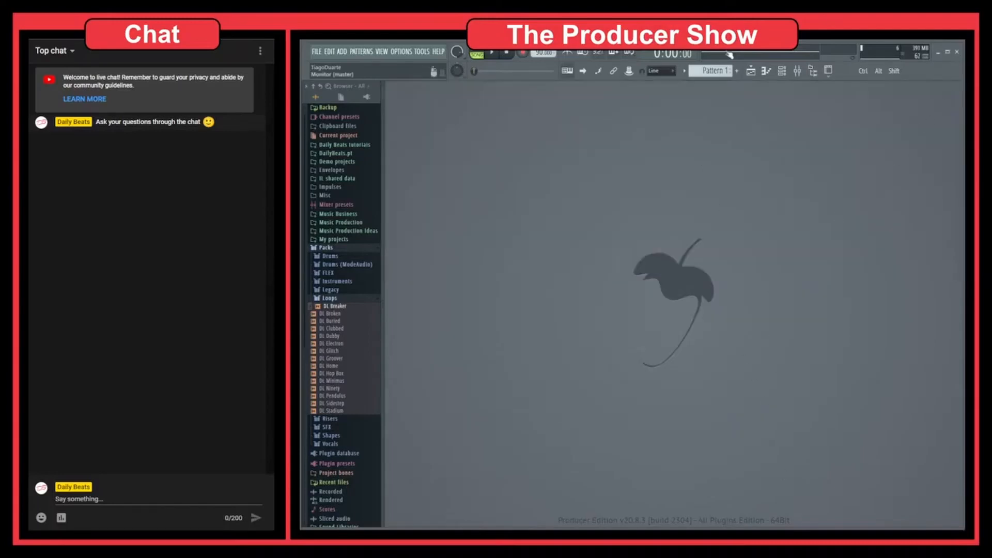
pyautogui.click(797, 71)
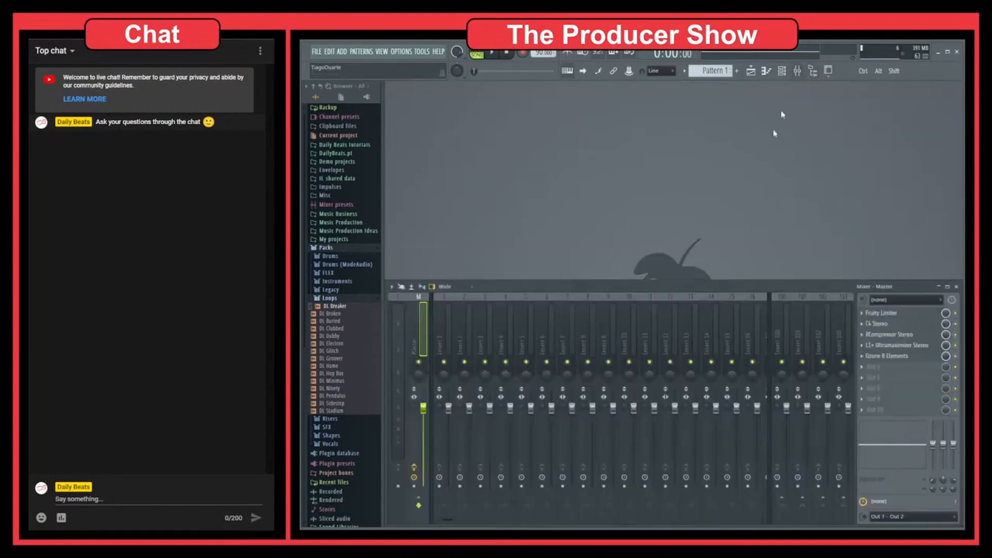
# - Open C4 Stereo from the Master track, examine its multiband compression controls, and close it
pyautogui.click(897, 325)
pyautogui.moveTo(518, 138); pyautogui.dragTo(625, 120)
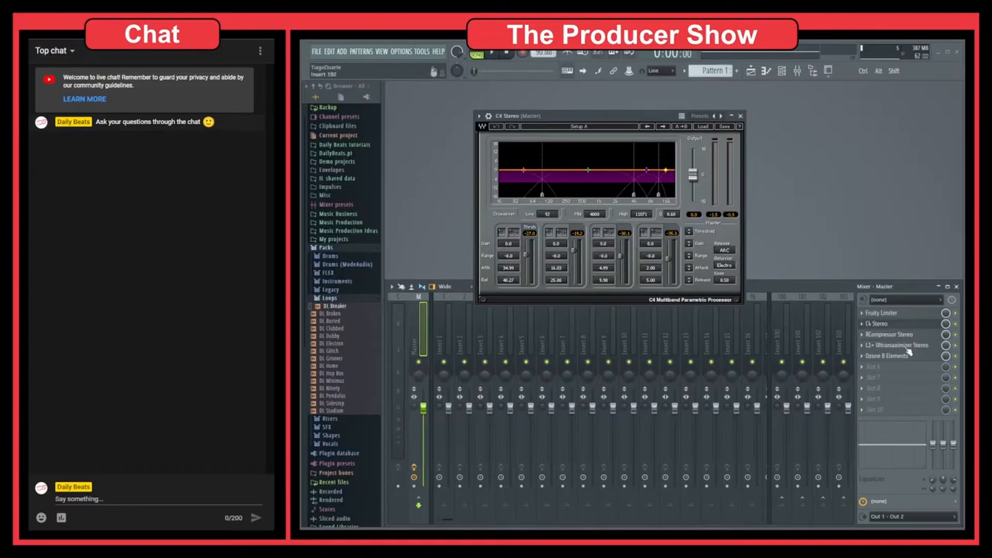
pyautogui.click(740, 115)
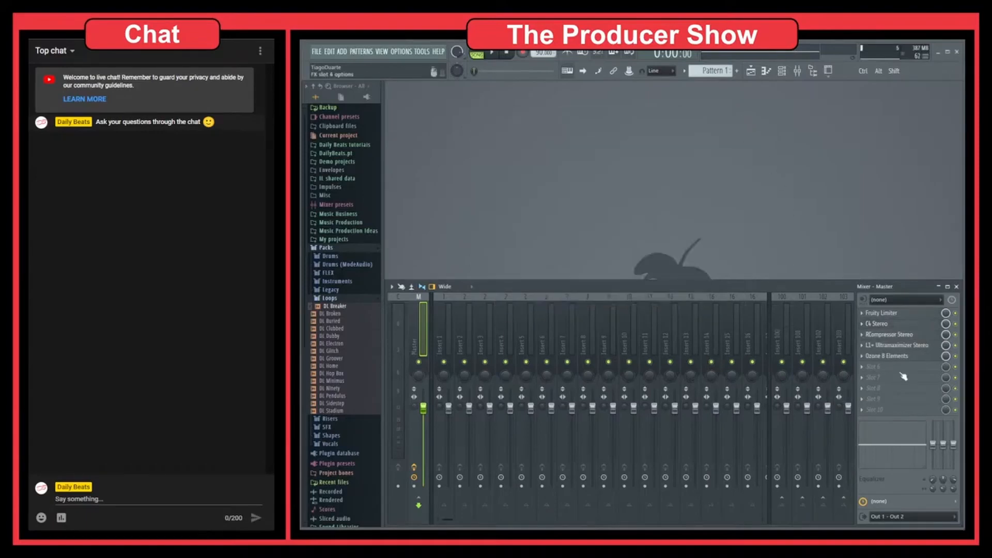
# - Open RCompressor Stereo from the Master track, move its window clear of the effect slots, and set the ratio to 6.25
pyautogui.click(901, 335)
pyautogui.moveTo(796, 112); pyautogui.dragTo(564, 111)
pyautogui.moveTo(625, 206); pyautogui.dragTo(625, 213)
pyautogui.moveTo(601, 225)
pyautogui.mouseDown()
pyautogui.moveTo(601, 213)
pyautogui.moveTo(601, 222)
pyautogui.mouseUp()
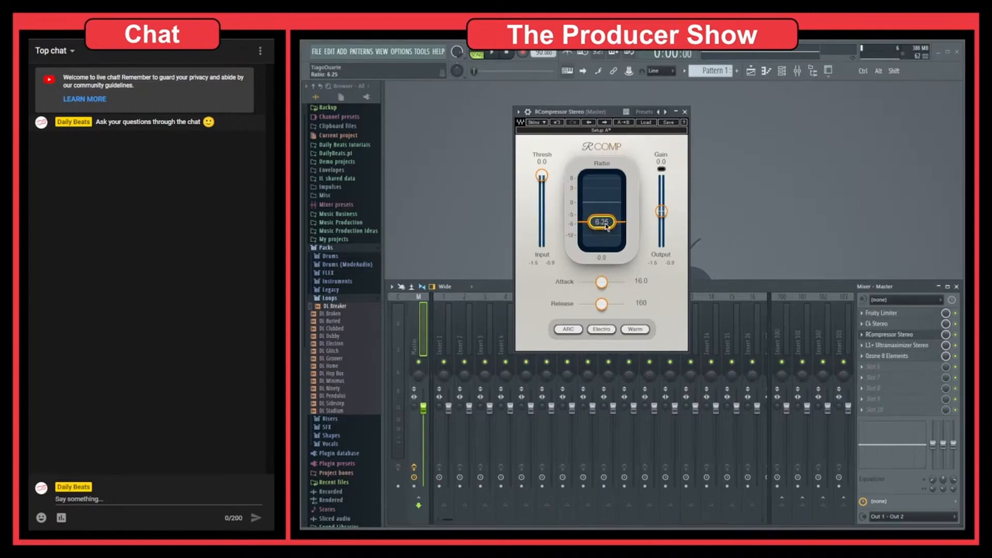
# - Raise the RCompressor ratio to 50.00 for limiter-style settings, try the threshold, and lower the ratio to 1.18
pyautogui.moveTo(602, 222); pyautogui.dragTo(601, 244)
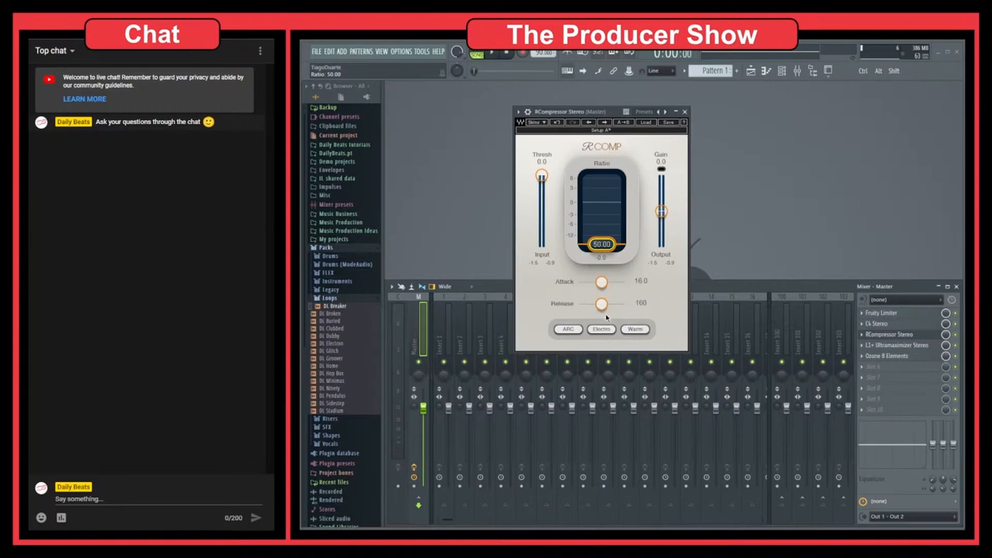
pyautogui.moveTo(541, 176)
pyautogui.mouseDown()
pyautogui.moveTo(541, 224)
pyautogui.moveTo(541, 176)
pyautogui.mouseUp()
pyautogui.moveTo(605, 243); pyautogui.dragTo(608, 205)
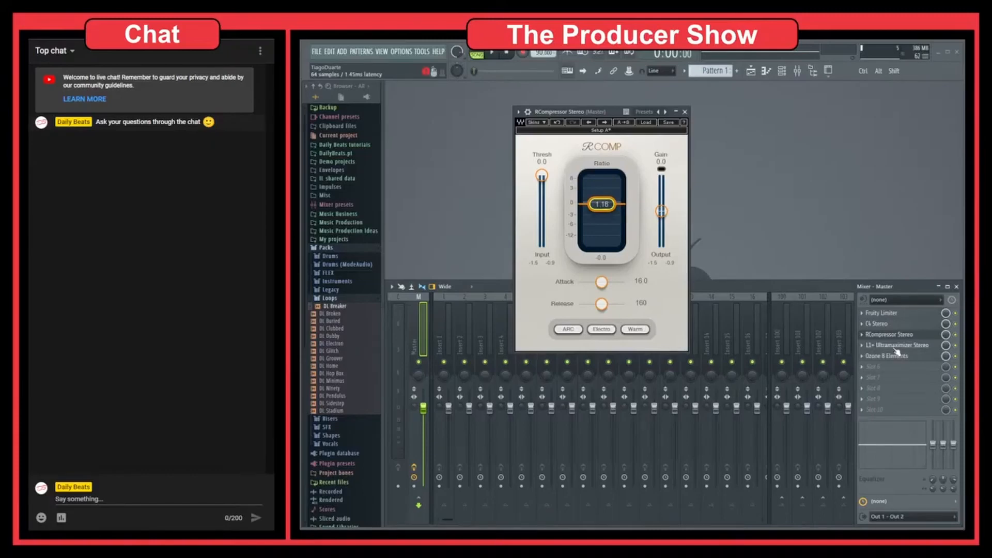
# - Open Ozone 8 Elements from the Master track and move its window so the Maximizer is fully visible
pyautogui.click(897, 355)
pyautogui.click(901, 353)
pyautogui.click(902, 356)
pyautogui.moveTo(693, 214); pyautogui.dragTo(707, 123)
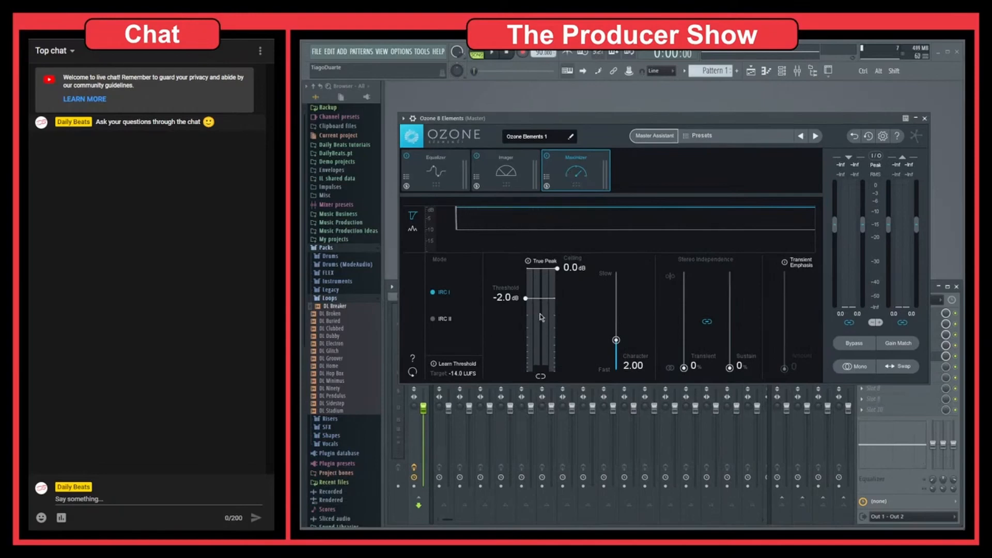
# - Go through the Ozone Maximizer's ceiling, threshold and character controls, and close the plugin
pyautogui.moveTo(557, 268)
pyautogui.mouseDown()
pyautogui.moveTo(558, 280)
pyautogui.moveTo(557, 268)
pyautogui.mouseUp()
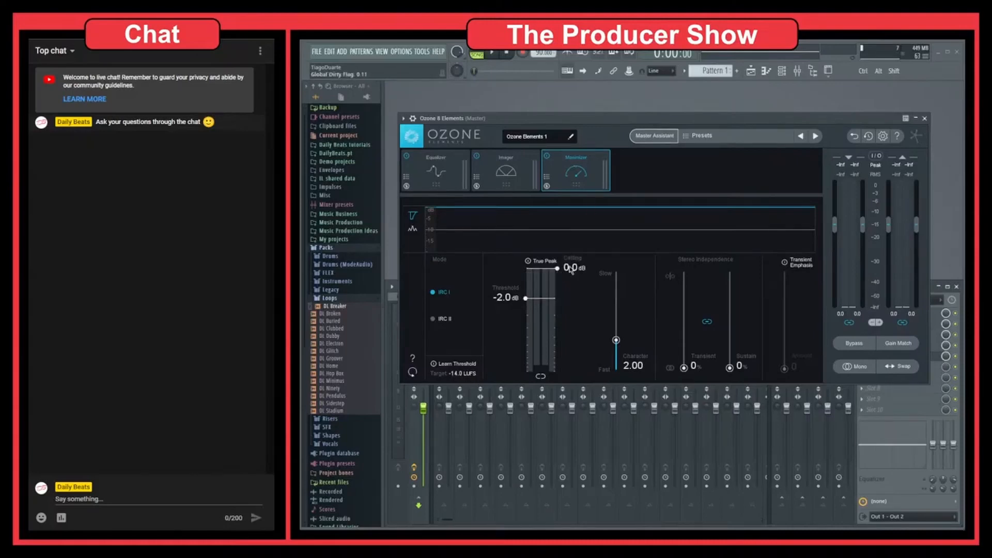
pyautogui.moveTo(526, 299)
pyautogui.mouseDown()
pyautogui.moveTo(526, 307)
pyautogui.moveTo(526, 298)
pyautogui.mouseUp()
pyautogui.moveTo(616, 341)
pyautogui.mouseDown()
pyautogui.moveTo(616, 358)
pyautogui.moveTo(617, 272)
pyautogui.moveTo(617, 347)
pyautogui.mouseUp()
pyautogui.click(924, 119)
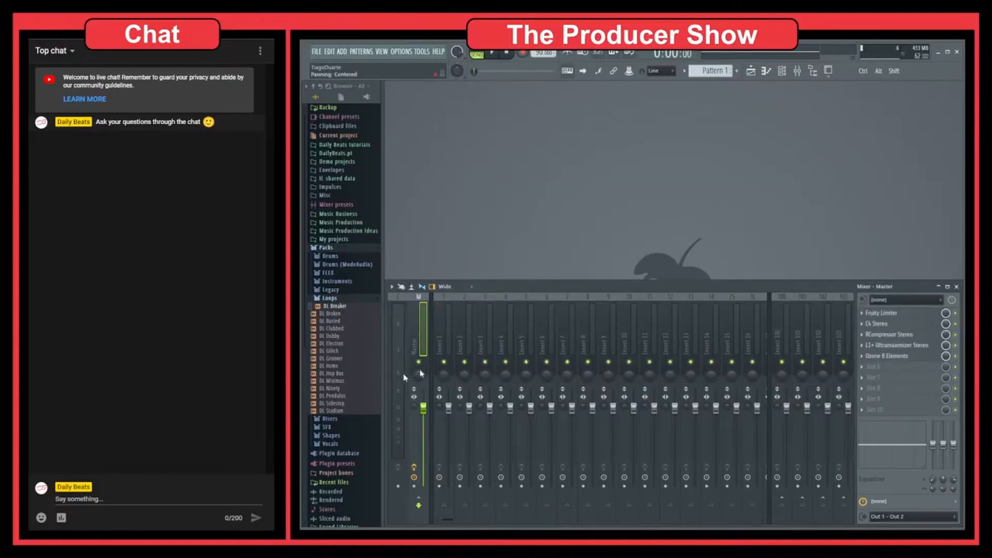